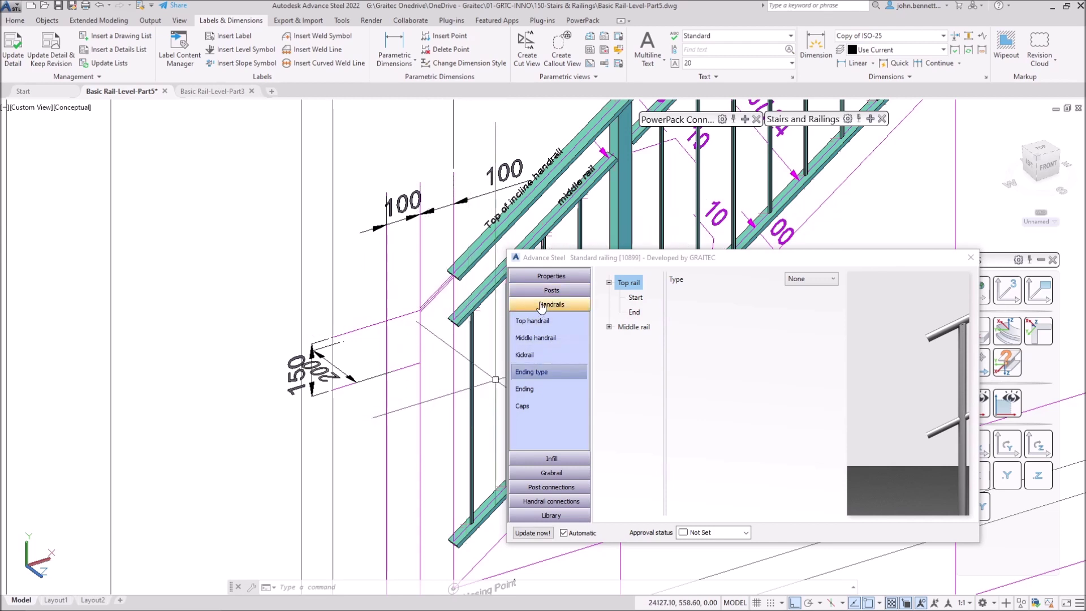
# - Check the top handrail's profile and height, then return to its Ending type page (still None)
pyautogui.click(544, 321)
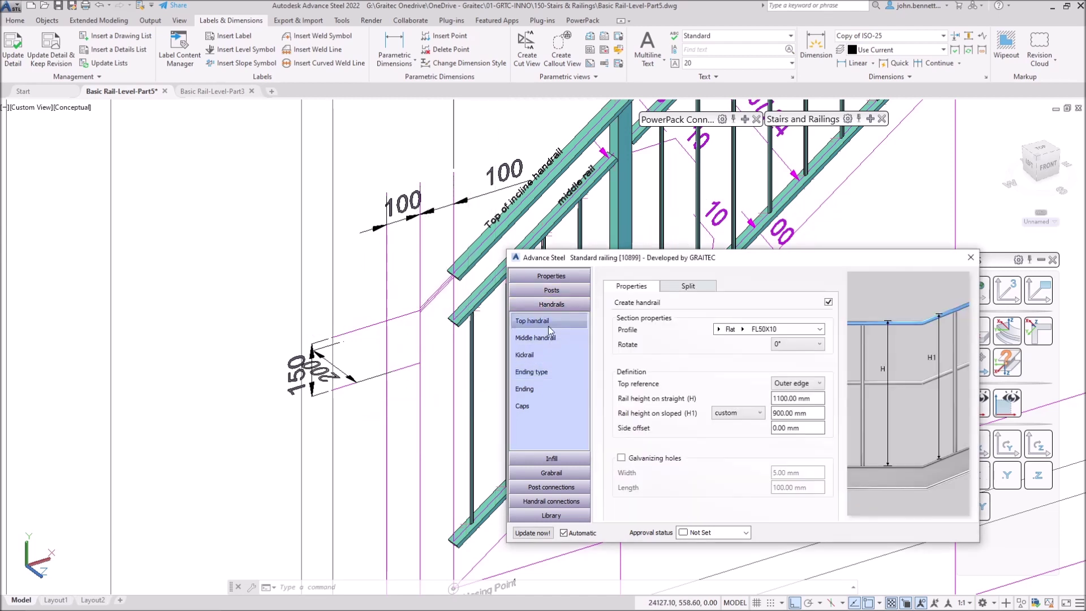
pyautogui.click(534, 372)
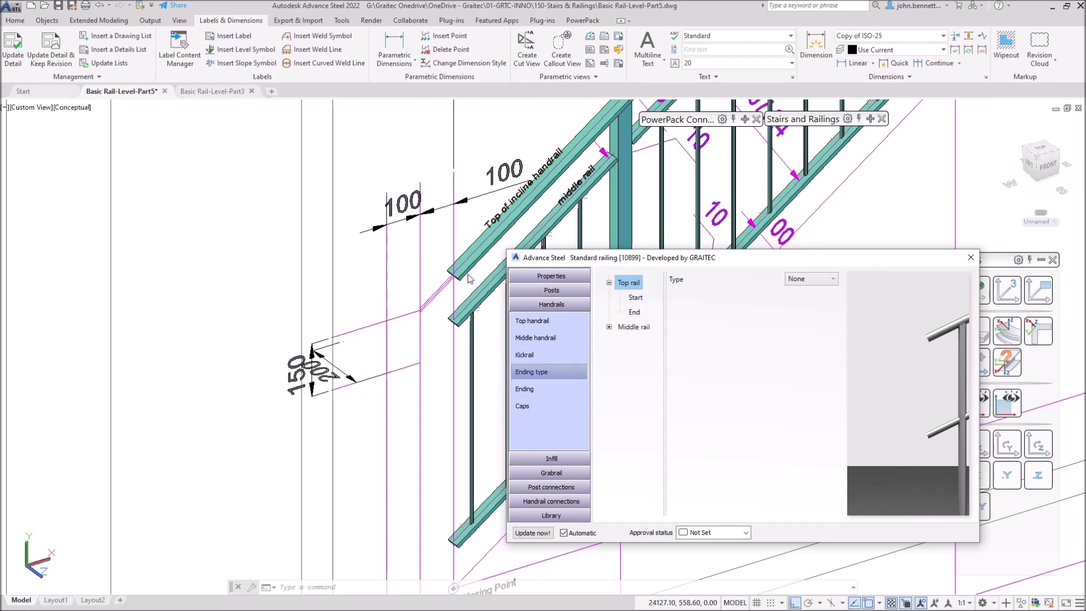
# - Change the top rail ending type from None to Swan neck
pyautogui.click(811, 280)
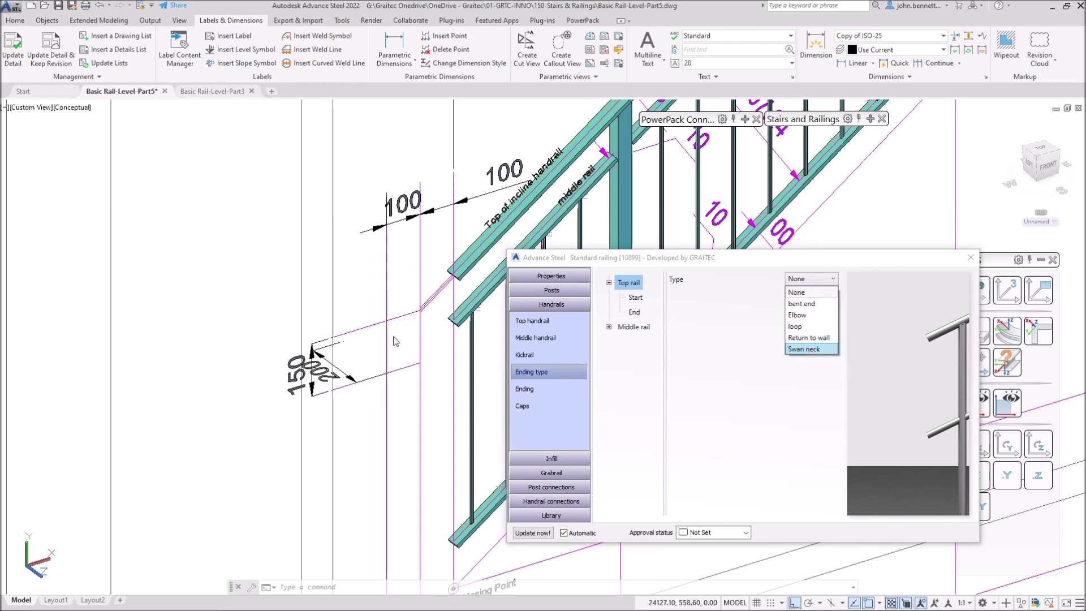
pyautogui.click(430, 282)
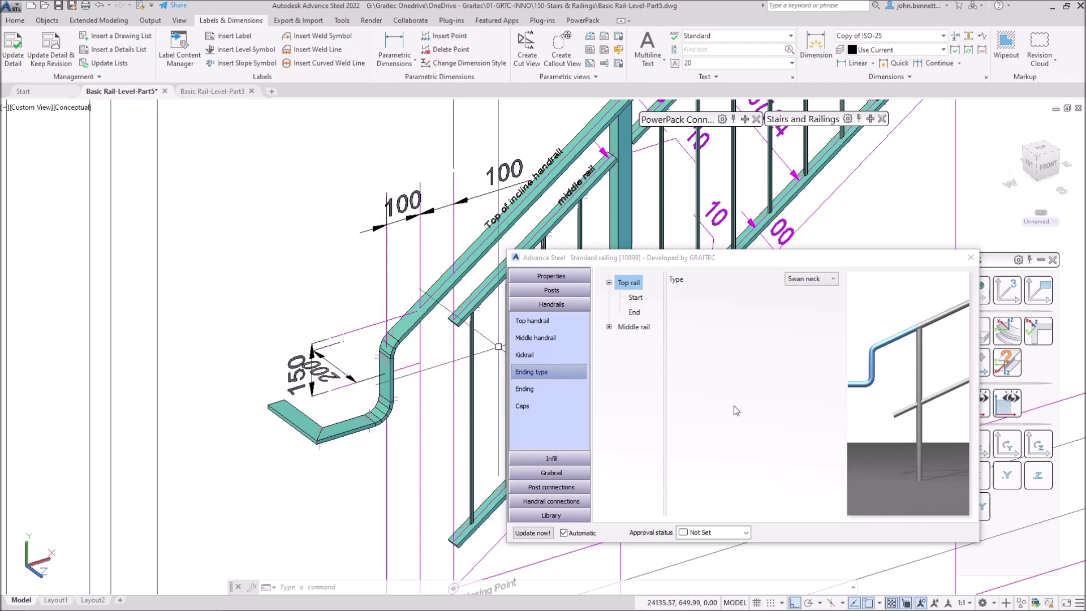
# - Show the swan-neck Ending properties: 200 mm length, leg and height, 50 mm bend radii
pyautogui.click(528, 389)
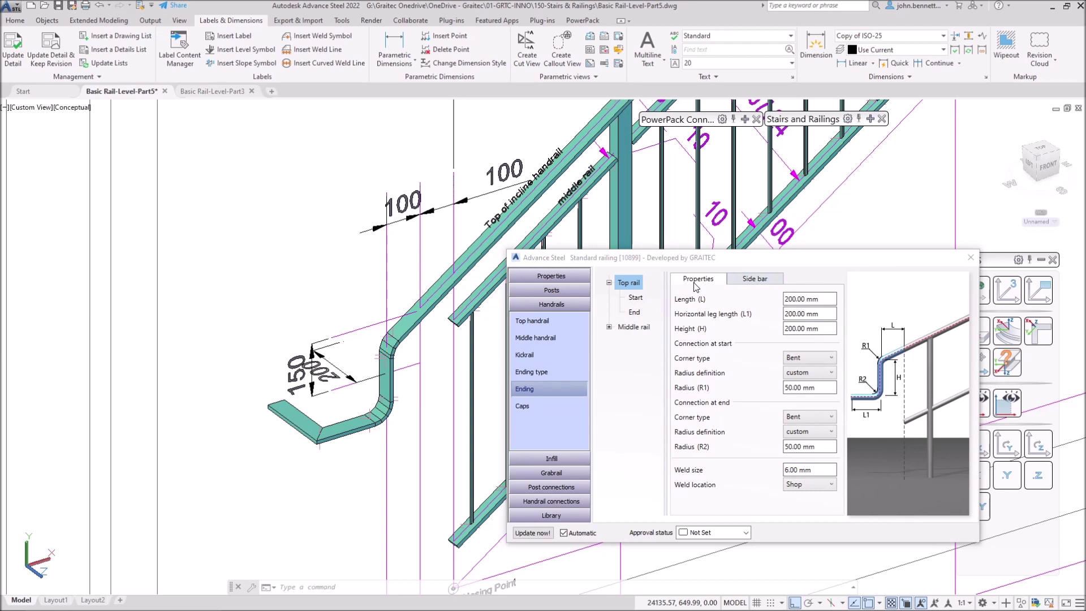
pyautogui.click(743, 285)
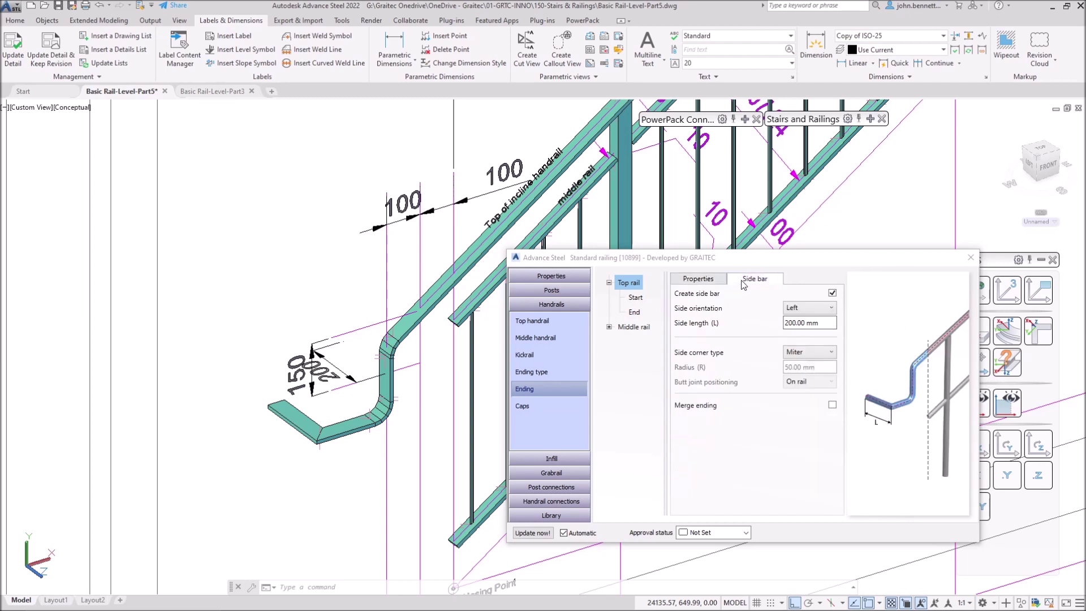
pyautogui.click(699, 283)
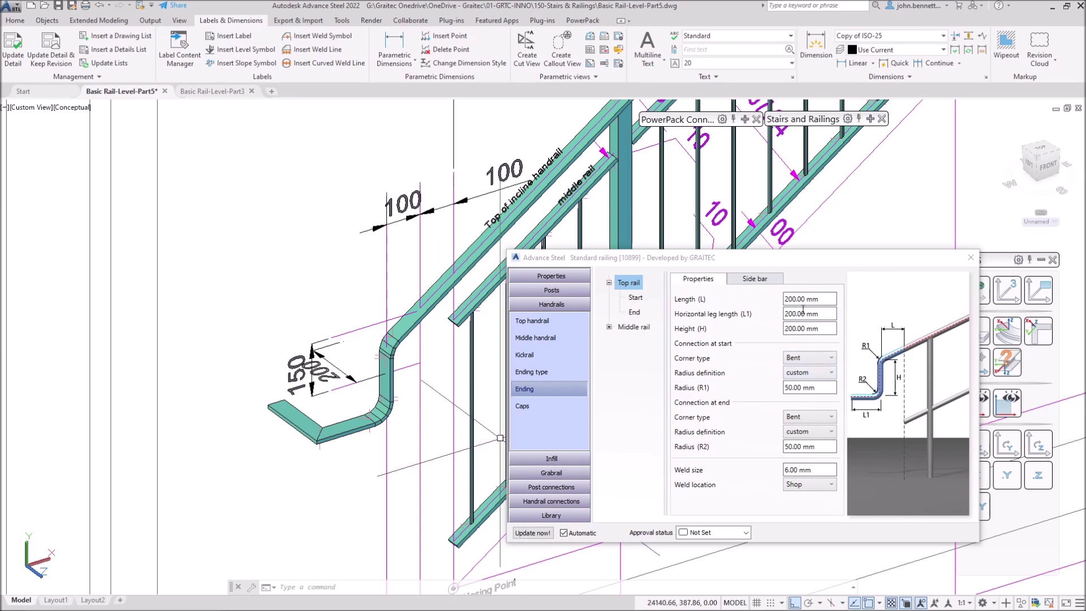
# - Set the swan-neck ending Length (L) to 0 mm
pyautogui.moveTo(834, 298); pyautogui.dragTo(785, 298)
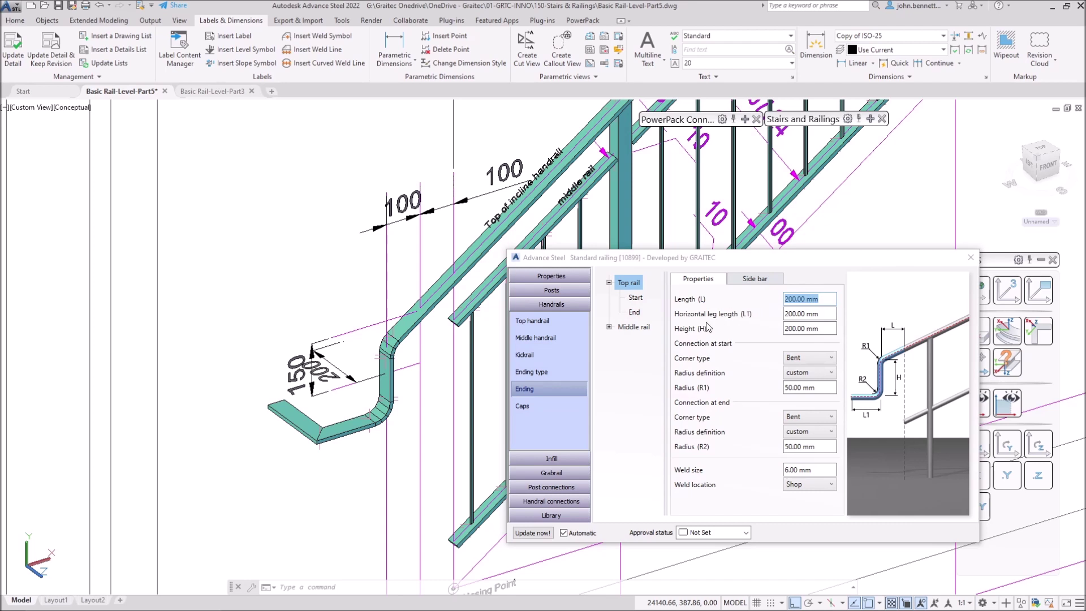
pyautogui.write('0')
pyautogui.press('Return')
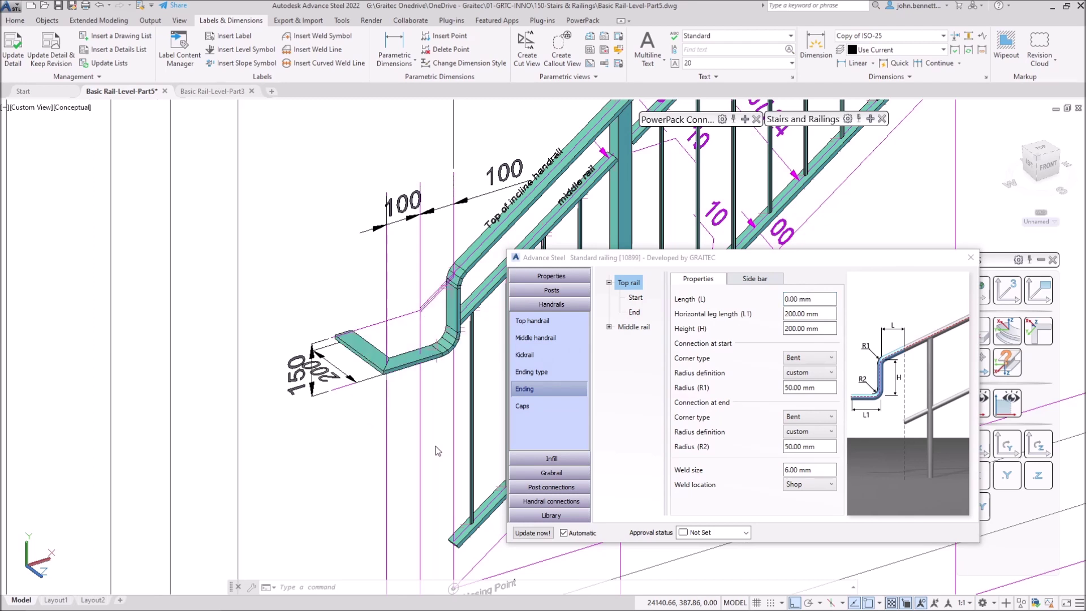
# - Inspect the shortened swan-neck end in the model and select the Horizontal leg length value
pyautogui.moveTo(454, 523); pyautogui.dragTo(409, 447, button='middle')
pyautogui.click(407, 395)
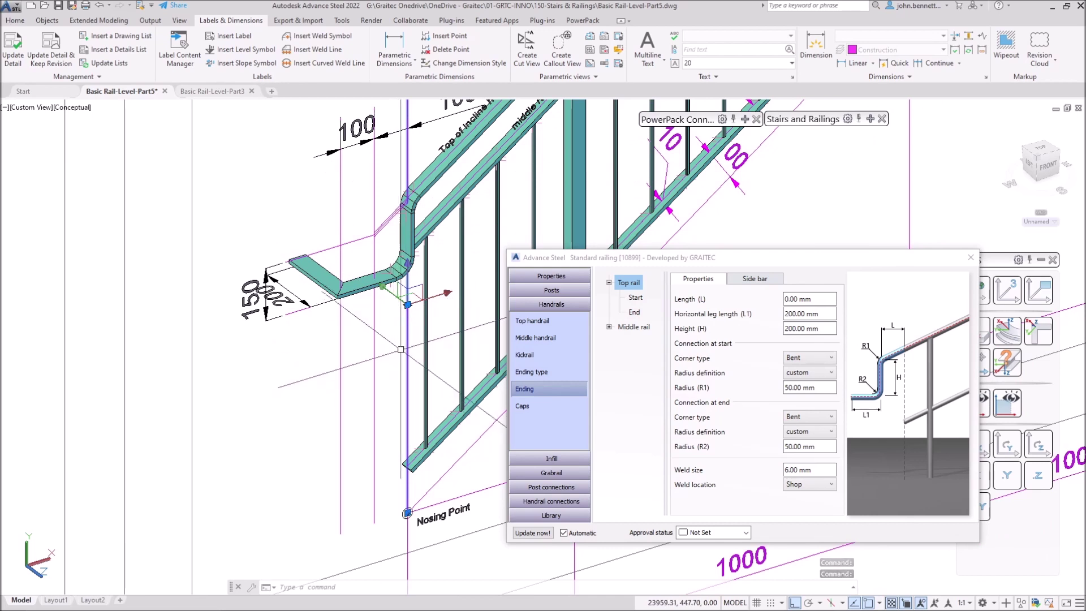
pyautogui.moveTo(382, 368); pyautogui.dragTo(396, 398, button='middle')
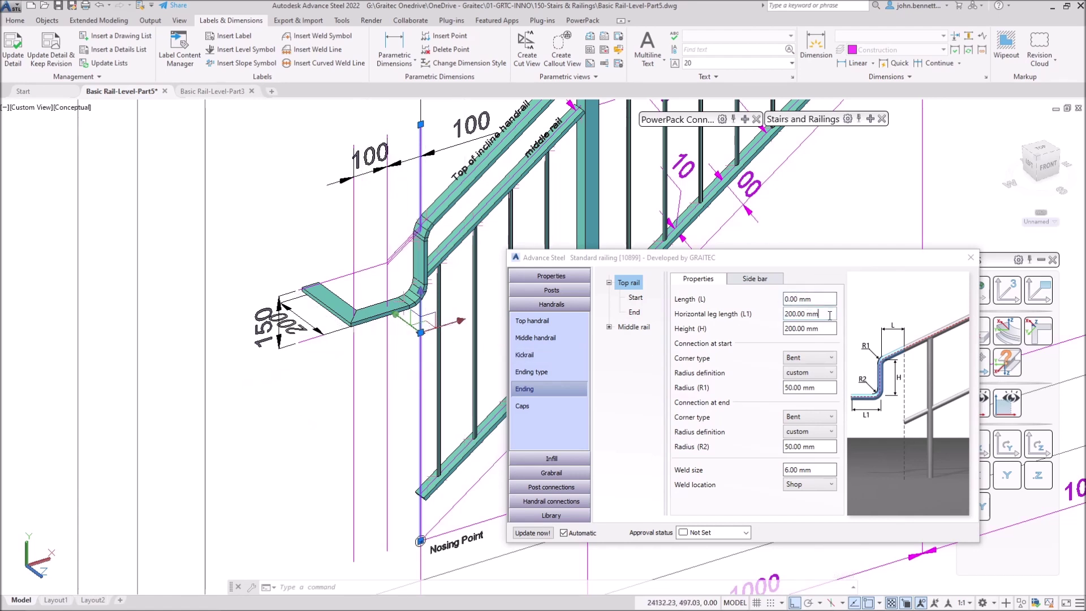
pyautogui.moveTo(828, 313); pyautogui.dragTo(778, 316)
pyautogui.click(825, 315)
# - Change the swan neck's horizontal leg length to 100 mm and its height to 150 mm
pyautogui.moveTo(825, 315); pyautogui.dragTo(767, 316)
pyautogui.write('1')
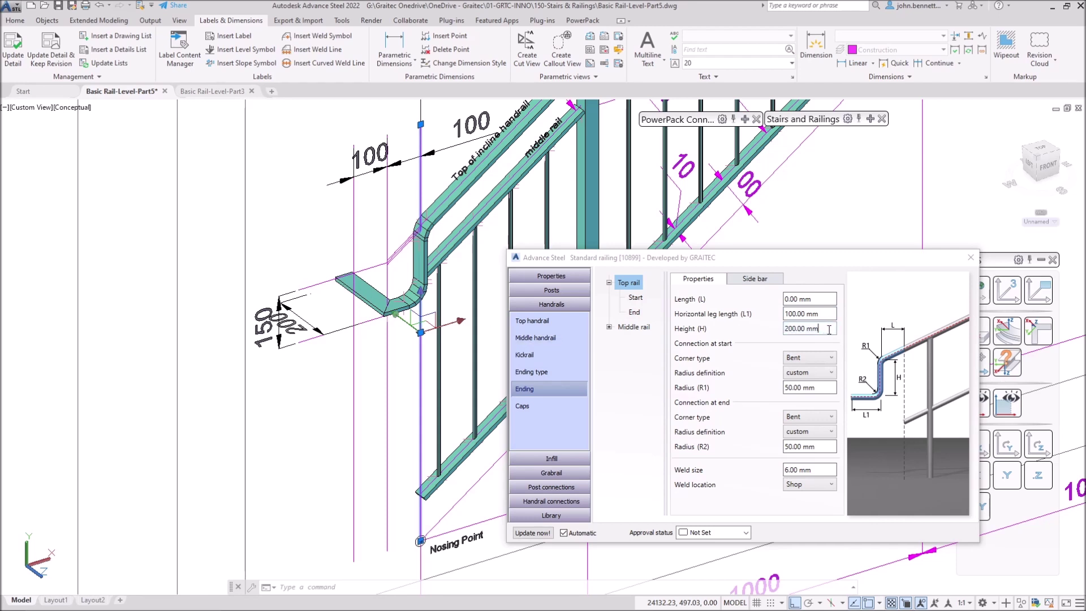
pyautogui.moveTo(823, 328); pyautogui.dragTo(766, 337)
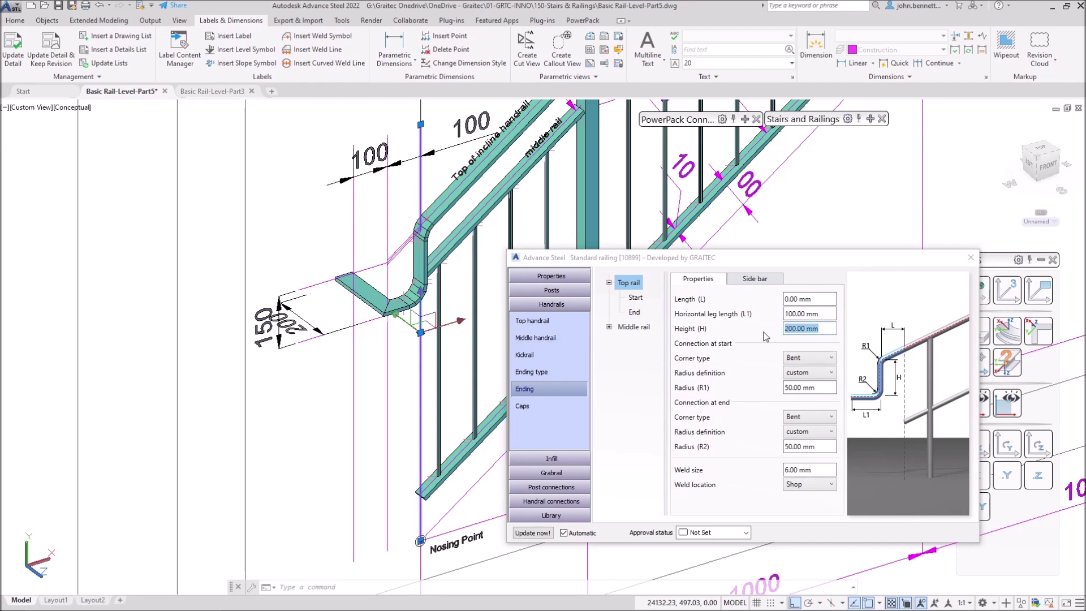
pyautogui.click(793, 331)
pyautogui.moveTo(824, 328); pyautogui.dragTo(776, 336)
pyautogui.moveTo(821, 328); pyautogui.dragTo(752, 329)
pyautogui.write('150')
pyautogui.press('Return')
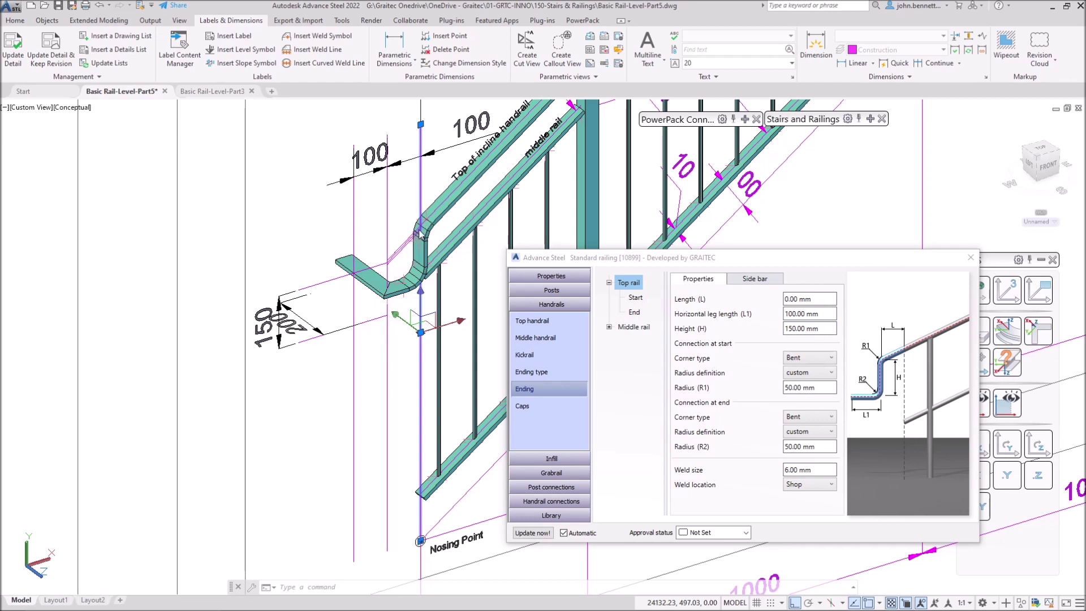
# - Enter 100 mm as the swan-neck Length (L), adding a straight lead-in before the bend
pyautogui.click(820, 299)
pyautogui.click(820, 299)
pyautogui.tripleClick(820, 299)
pyautogui.write('100')
pyautogui.press('Return')
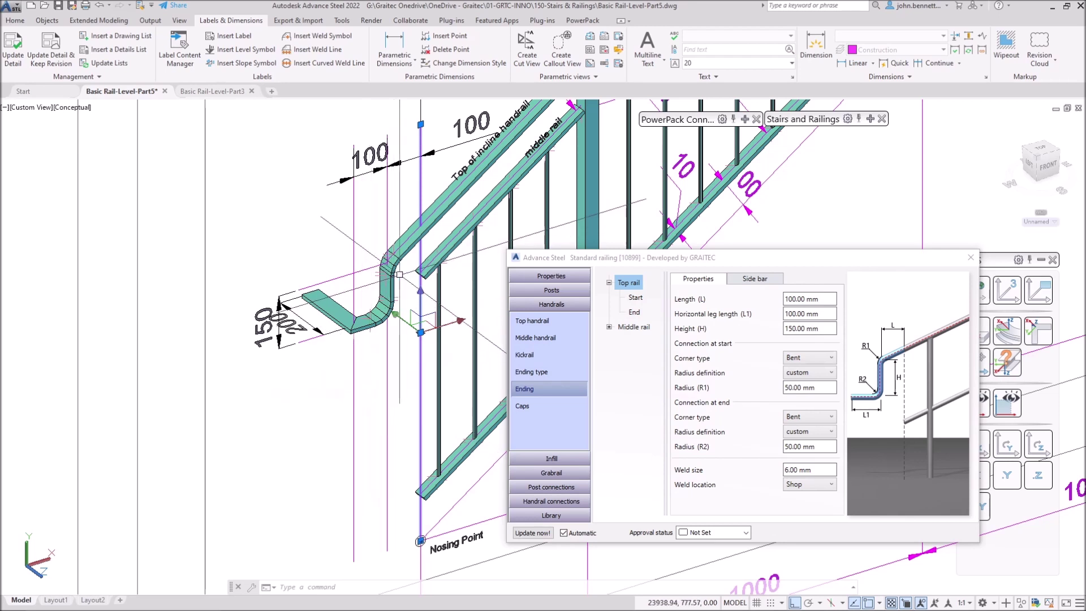
pyautogui.moveTo(633, 298)
pyautogui.mouseDown()
pyautogui.moveTo(628, 287)
pyautogui.moveTo(620, 331)
pyautogui.moveTo(632, 316)
pyautogui.mouseUp()
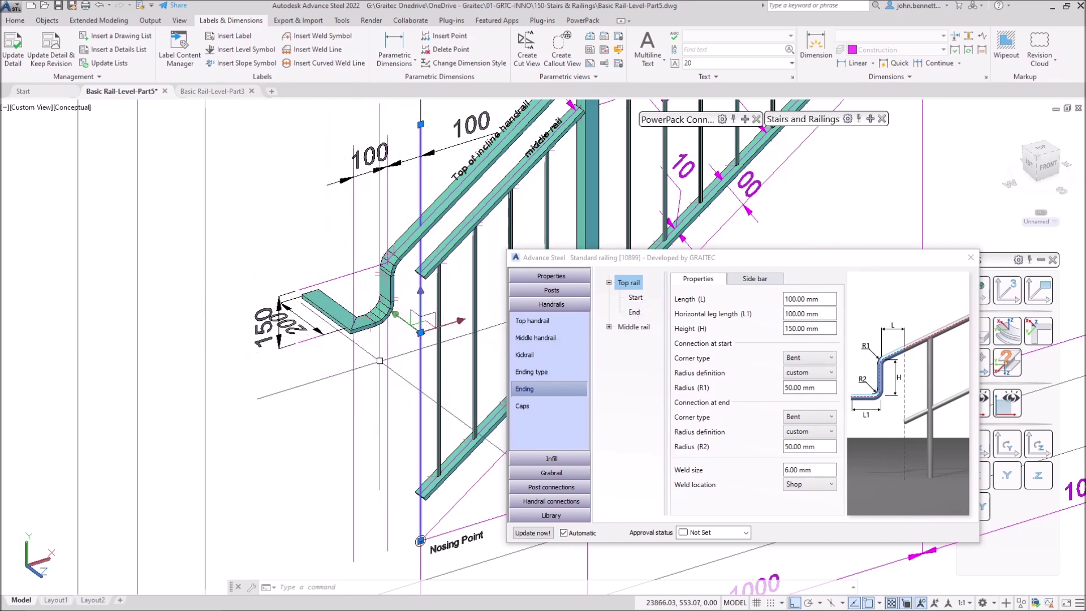
pyautogui.scroll(-3, 370, 377)
pyautogui.scroll(-4, 370, 377)
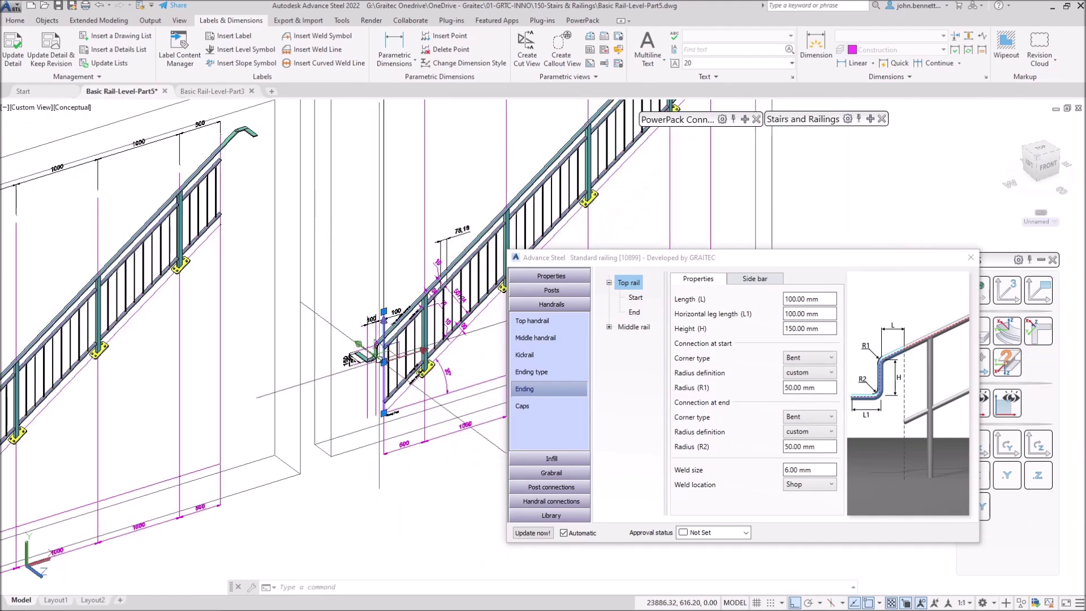
pyautogui.scroll(3, 275, 347)
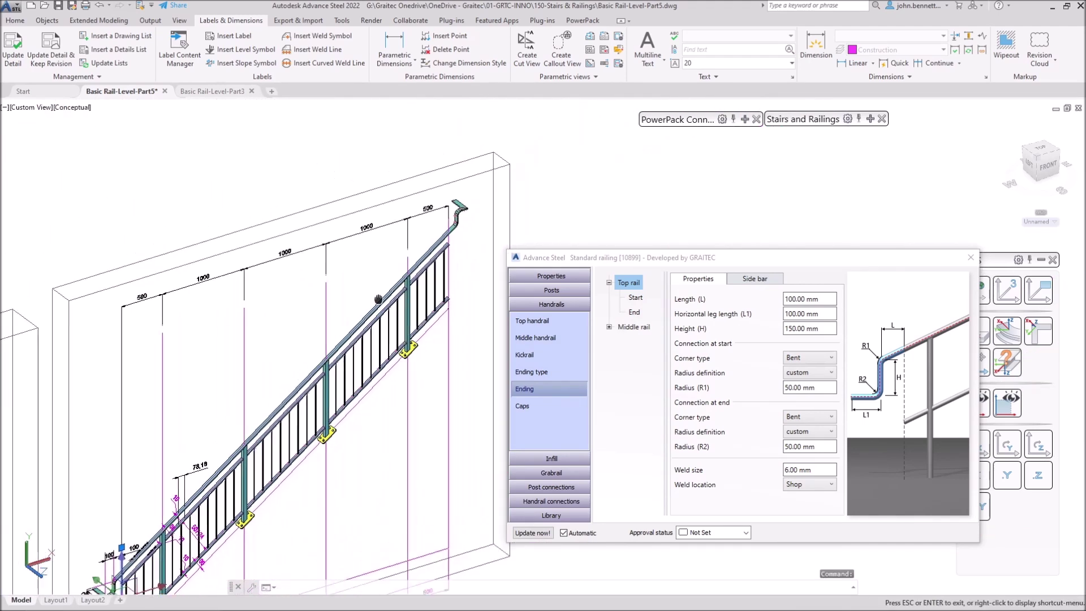
pyautogui.scroll(3, 455, 222)
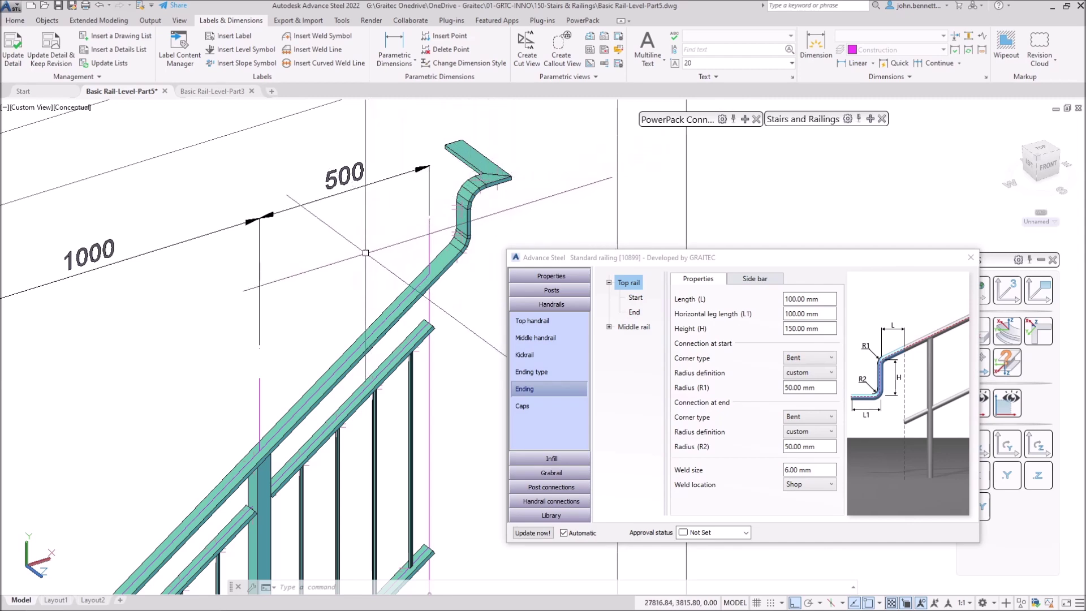
pyautogui.scroll(-3, 452, 204)
pyautogui.moveTo(452, 238); pyautogui.dragTo(588, 105, button='middle')
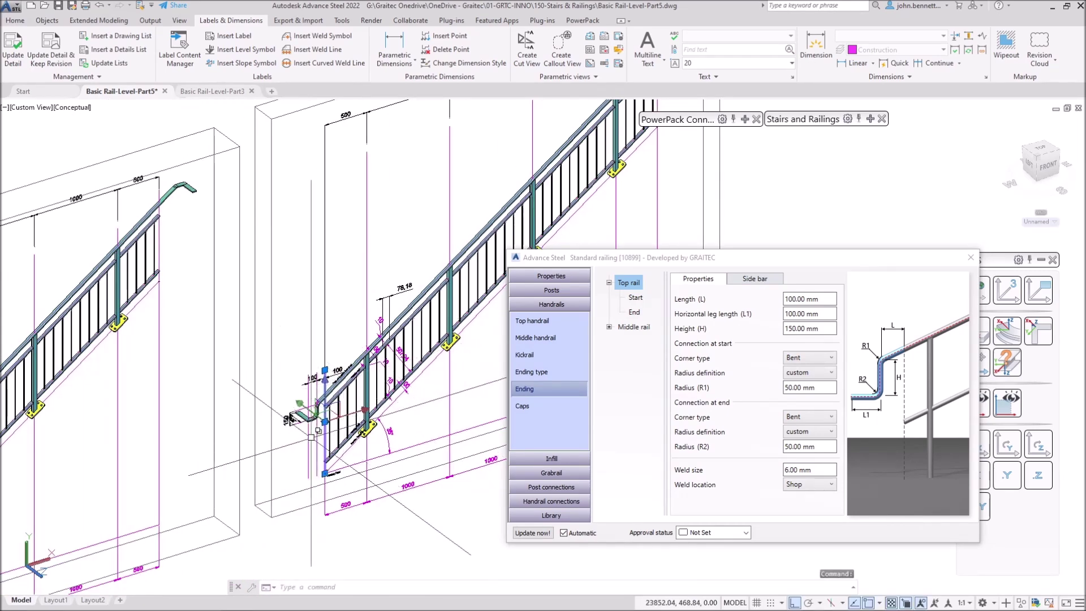
pyautogui.scroll(4, 320, 407)
pyautogui.scroll(2, 321, 406)
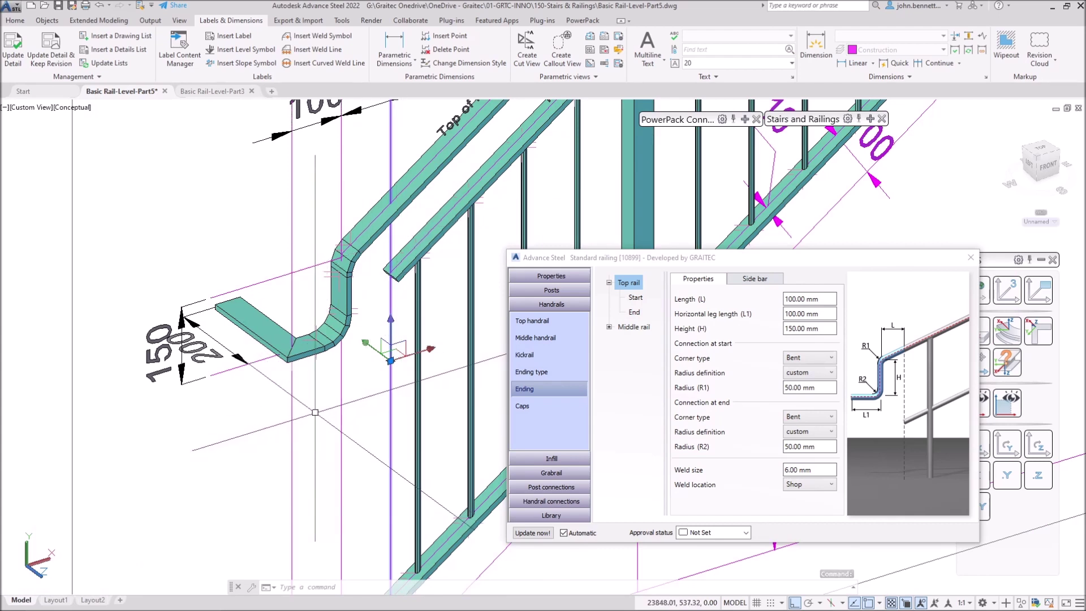
pyautogui.moveTo(340, 395); pyautogui.dragTo(371, 384, button='middle')
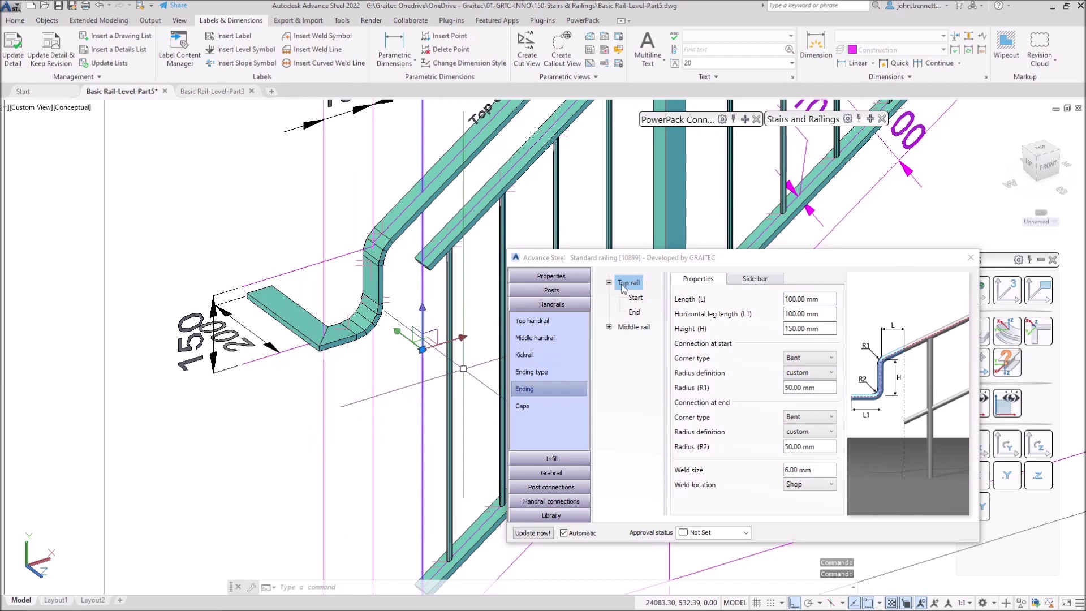
# - Try a Mitred start corner on the top rail, then set it back to Bent
pyautogui.click(339, 412)
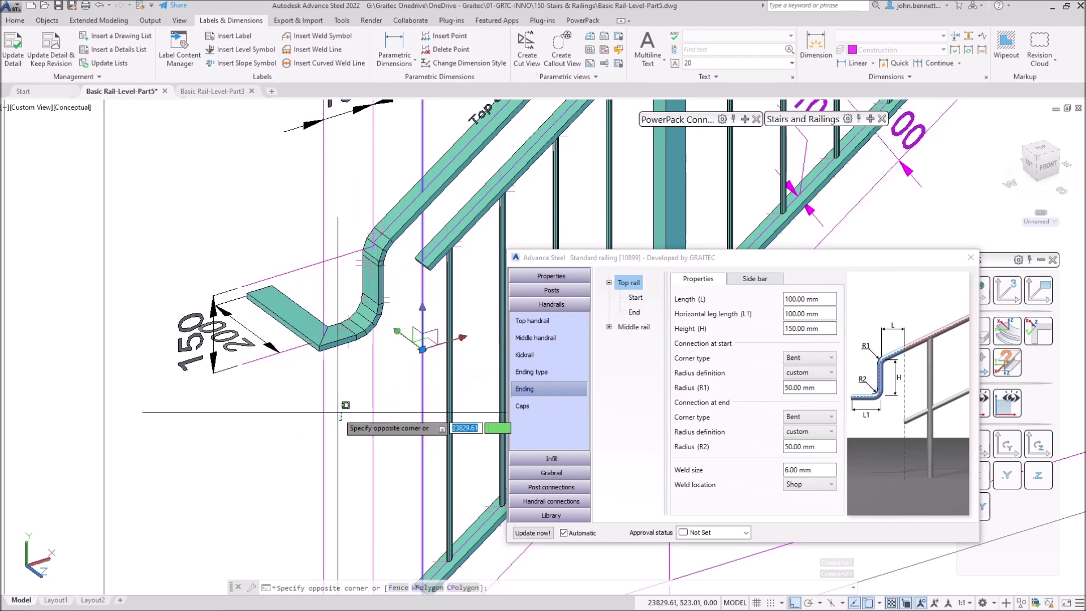
pyautogui.moveTo(449, 407); pyautogui.dragTo(441, 424, button='middle')
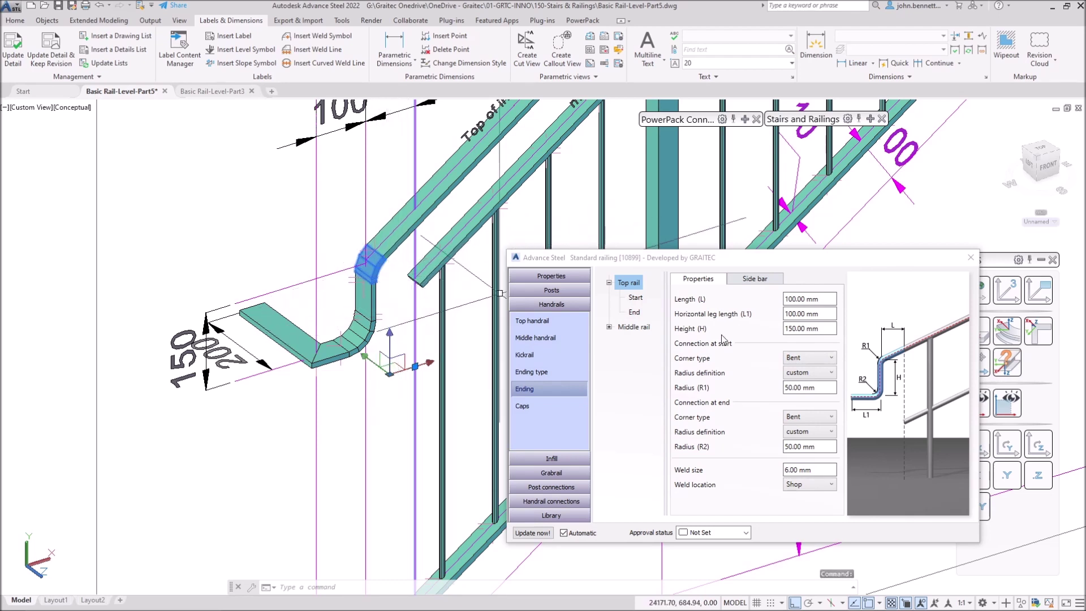
pyautogui.click(802, 358)
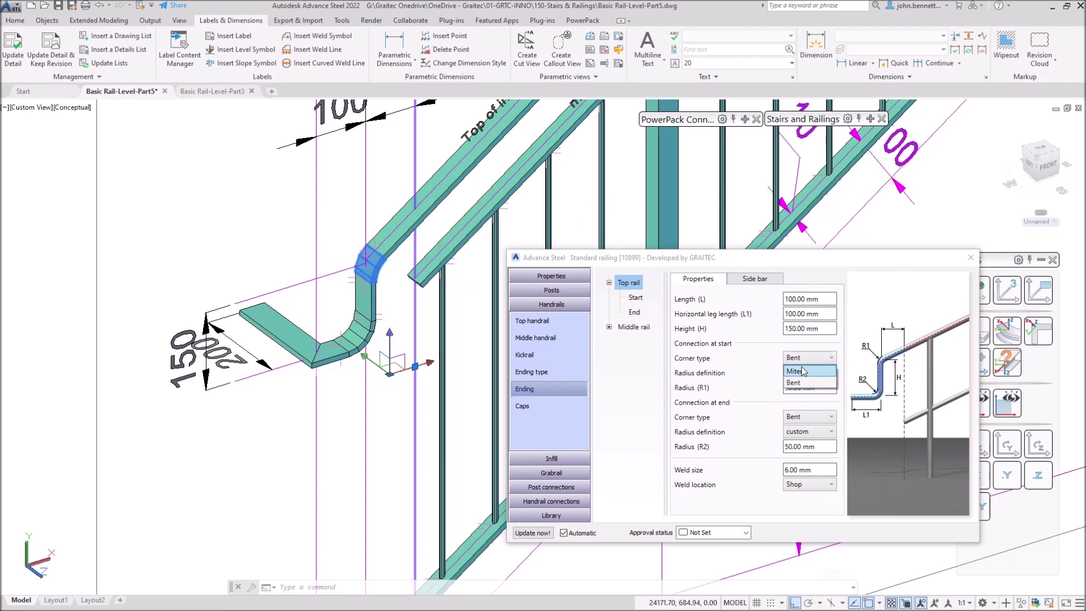
pyautogui.click(802, 371)
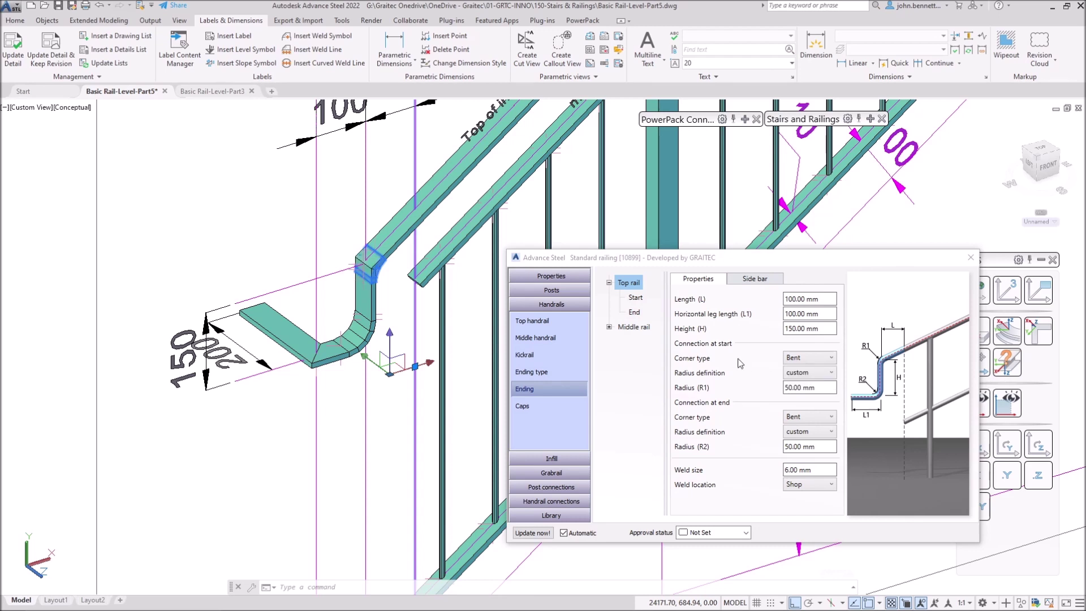
pyautogui.click(806, 358)
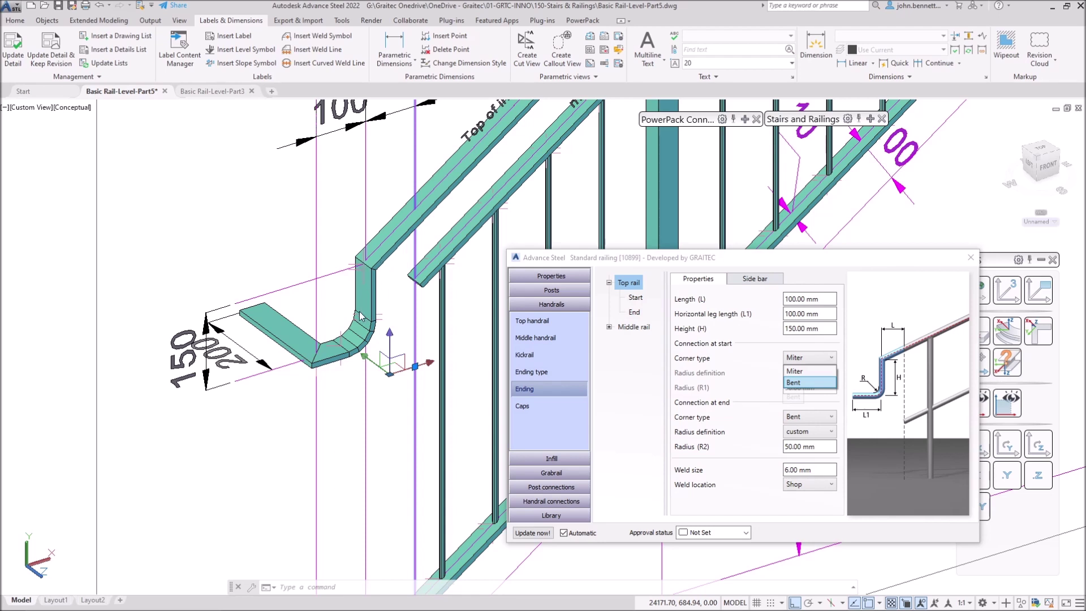
pyautogui.press('Return')
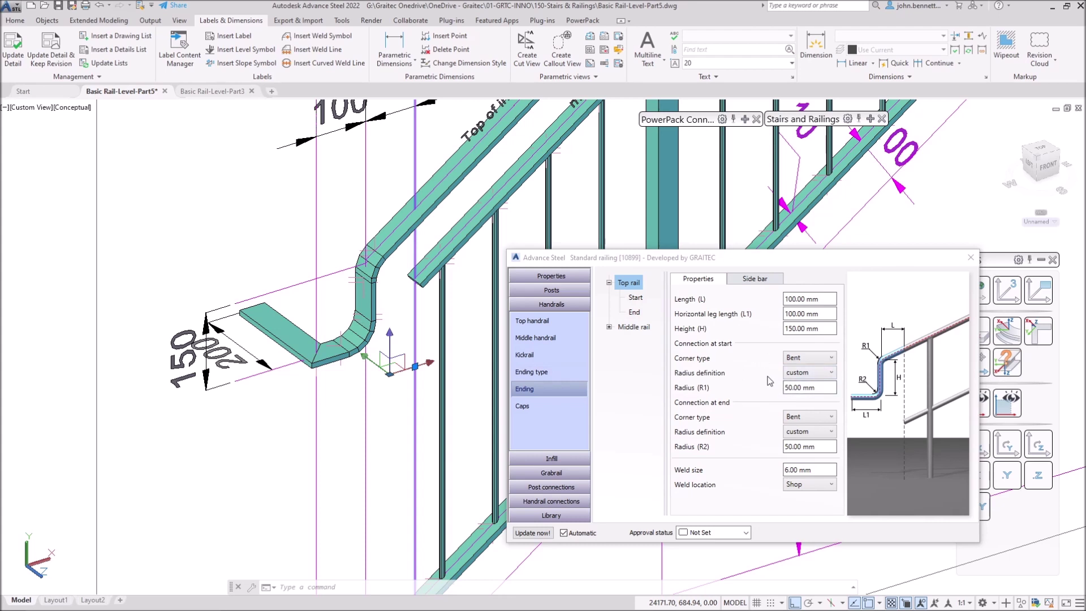
# - Keep the start bend's radius definition custom with R1 at 50 mm
pyautogui.click(819, 387)
pyautogui.moveTo(823, 388); pyautogui.dragTo(747, 391)
pyautogui.click(830, 373)
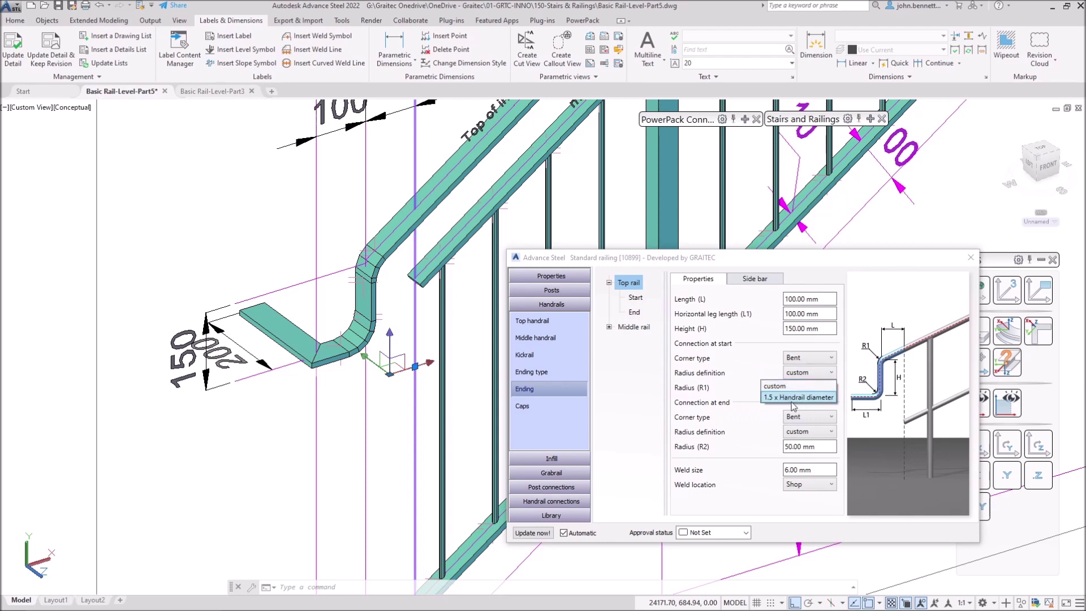
pyautogui.click(793, 386)
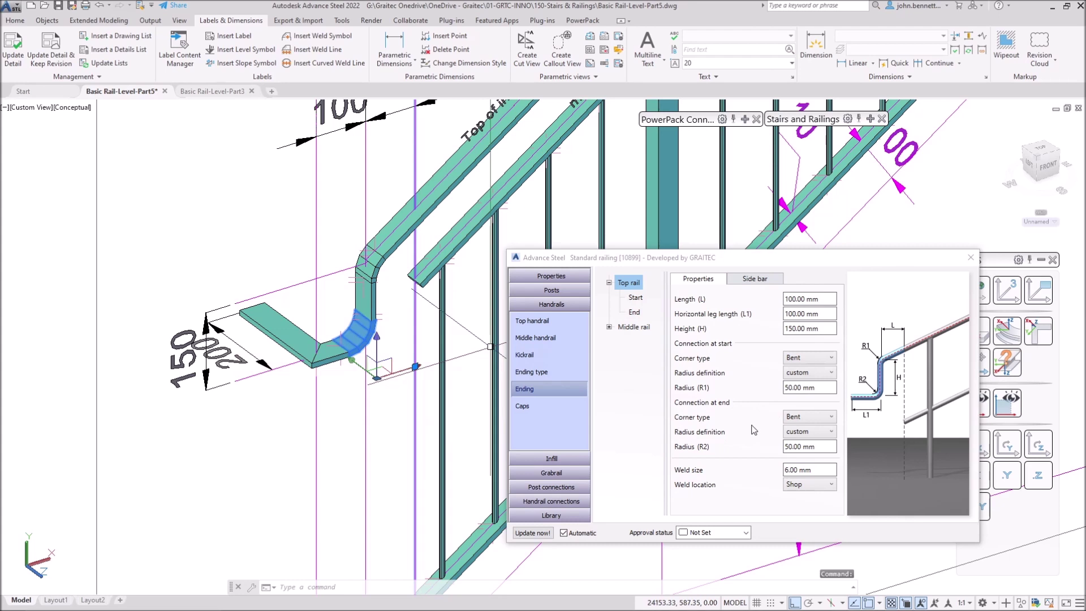
# - Keep the end Corner type on Bent and clear the rail selection in the model
pyautogui.click(804, 418)
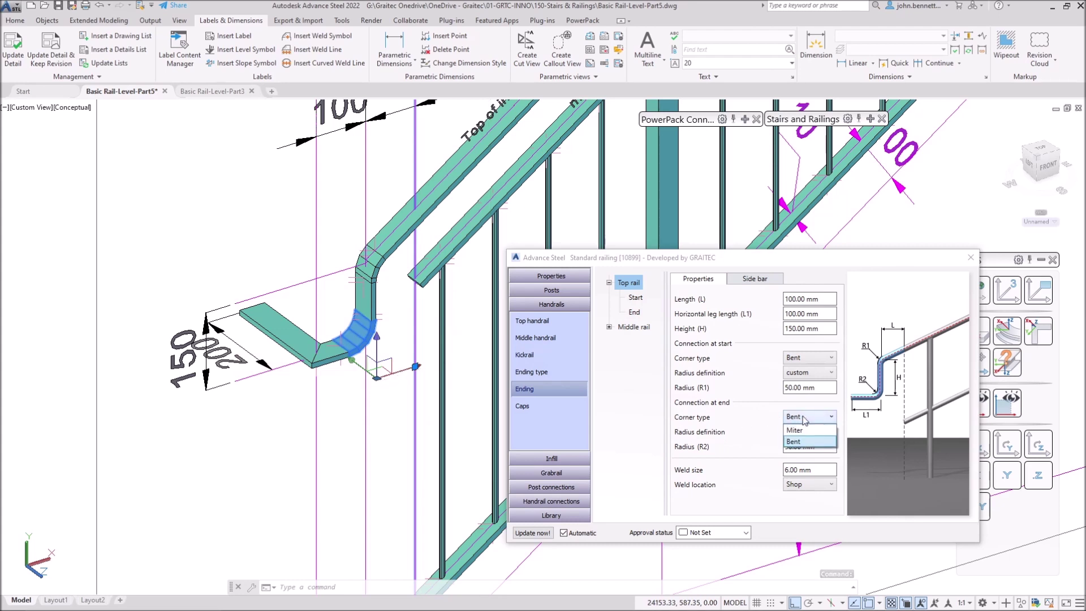
pyautogui.click(804, 418)
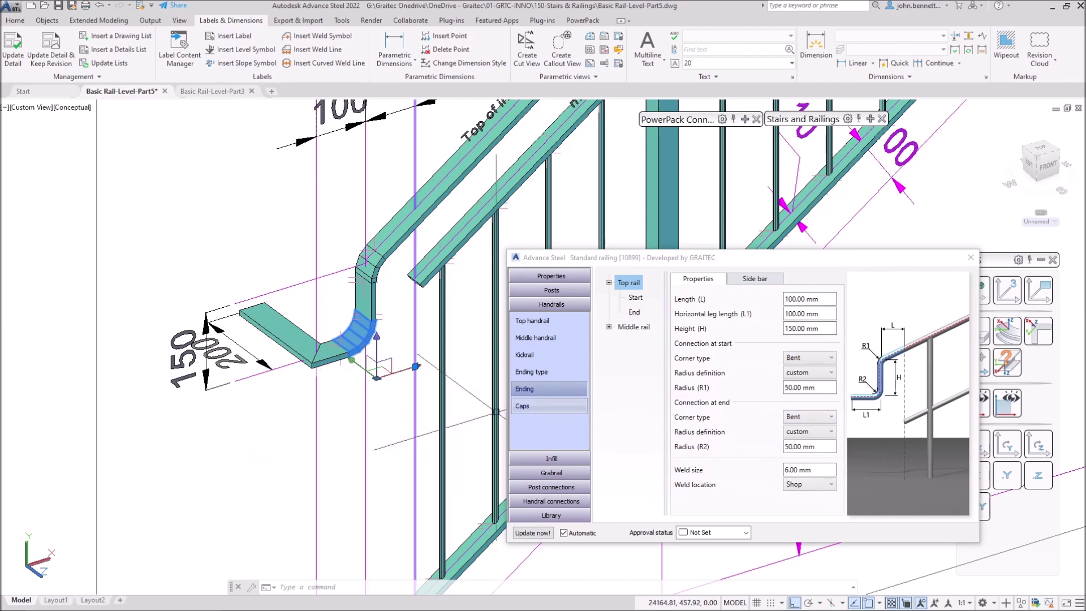
pyautogui.click(310, 350)
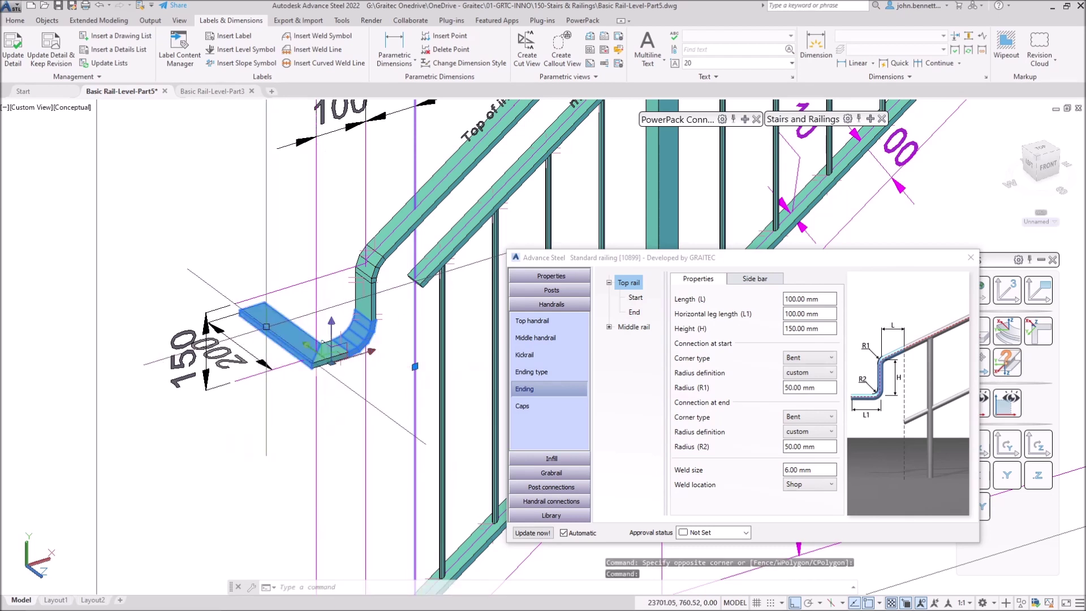
pyautogui.press('Escape')
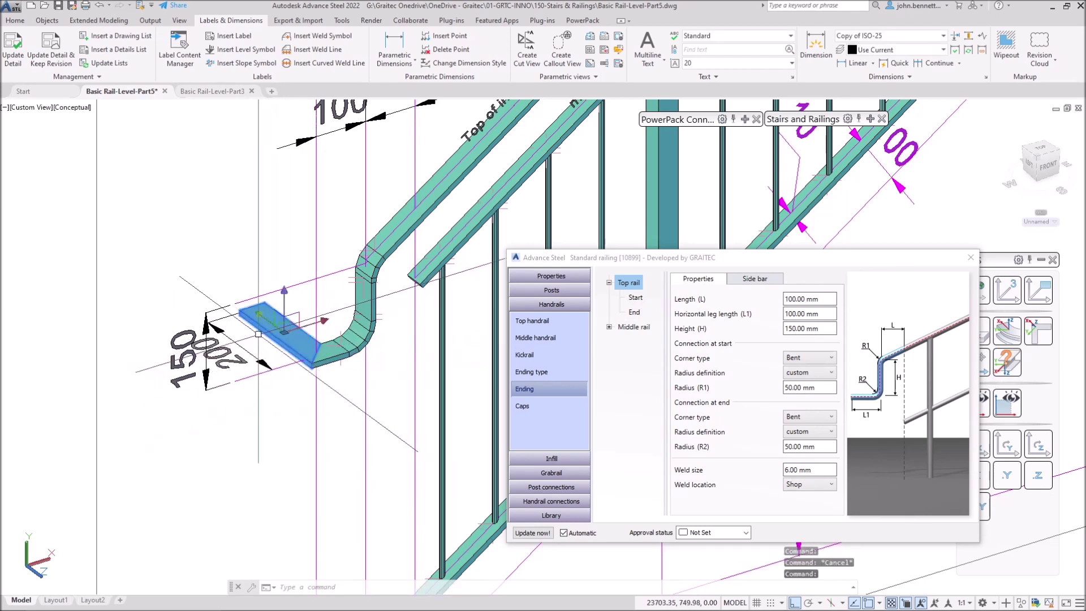
pyautogui.press('Escape')
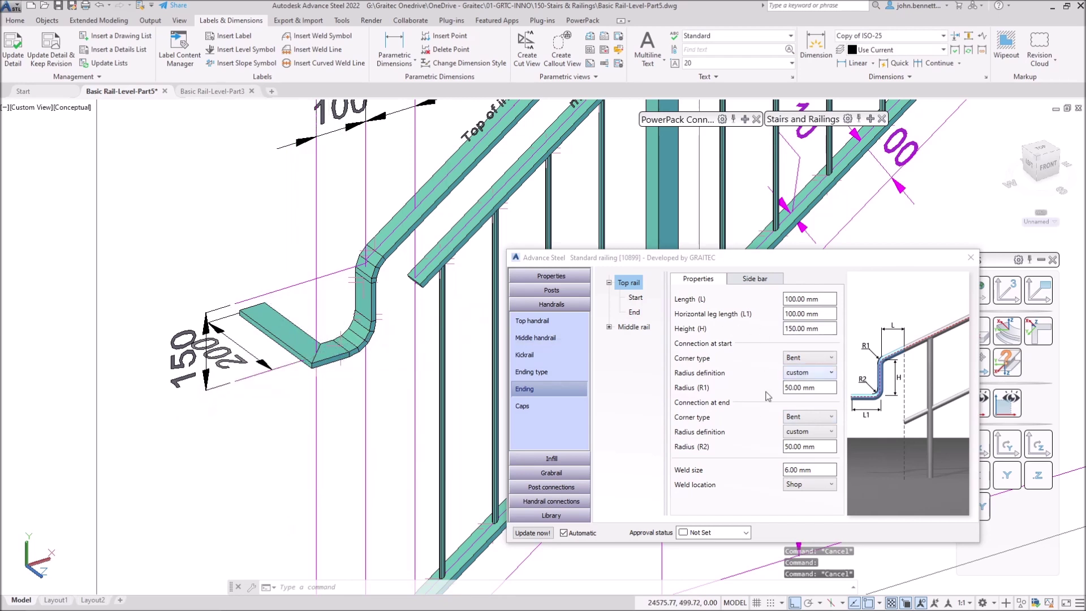
pyautogui.click(739, 284)
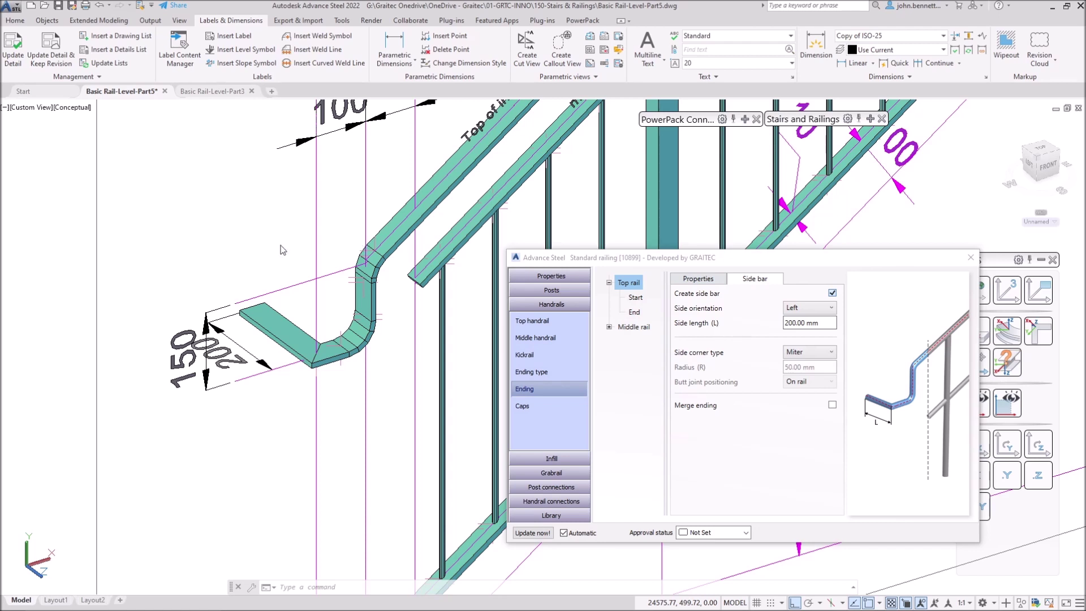
pyautogui.press('space')
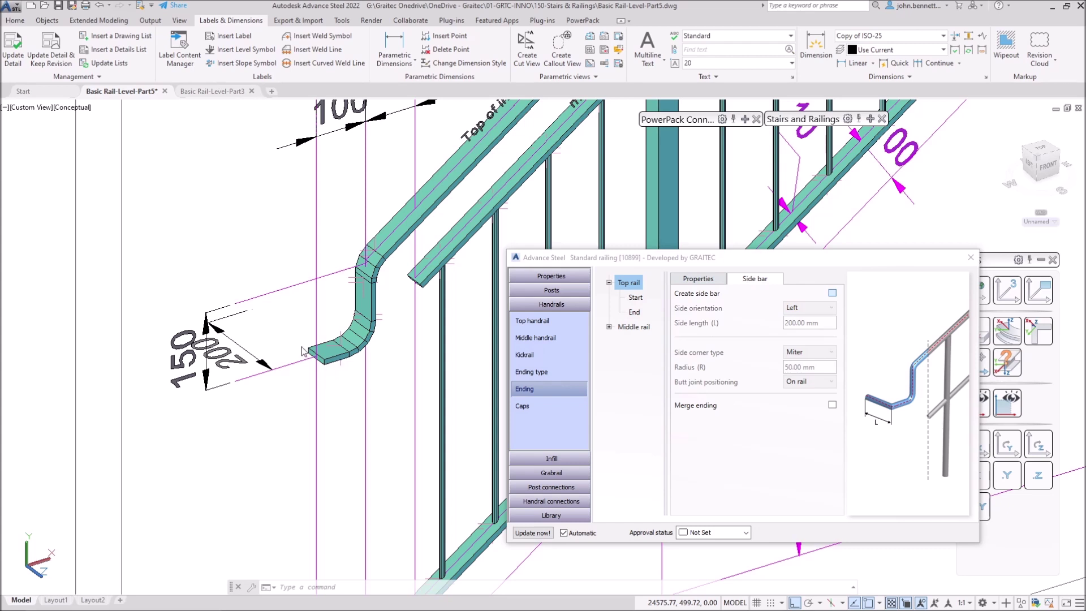
pyautogui.click(832, 293)
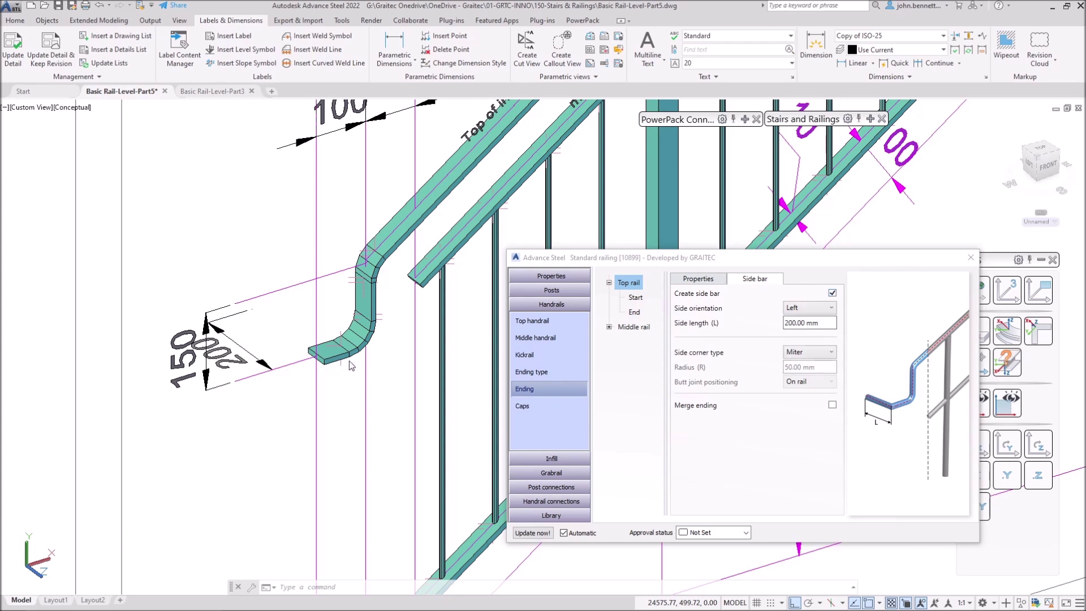
pyautogui.doubleClick(820, 322)
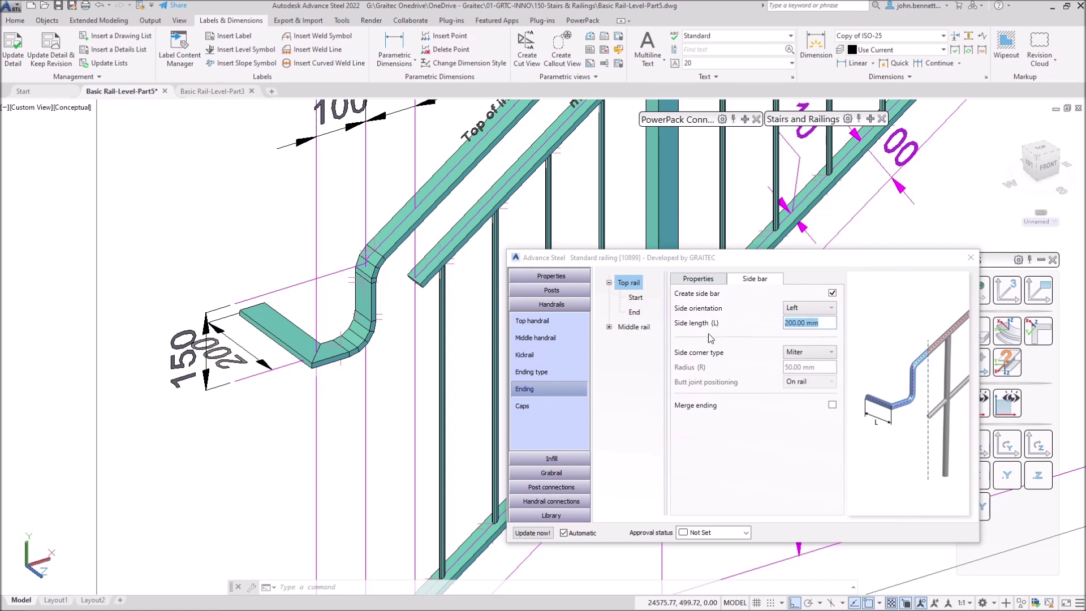
pyautogui.write('250')
pyautogui.click(809, 307)
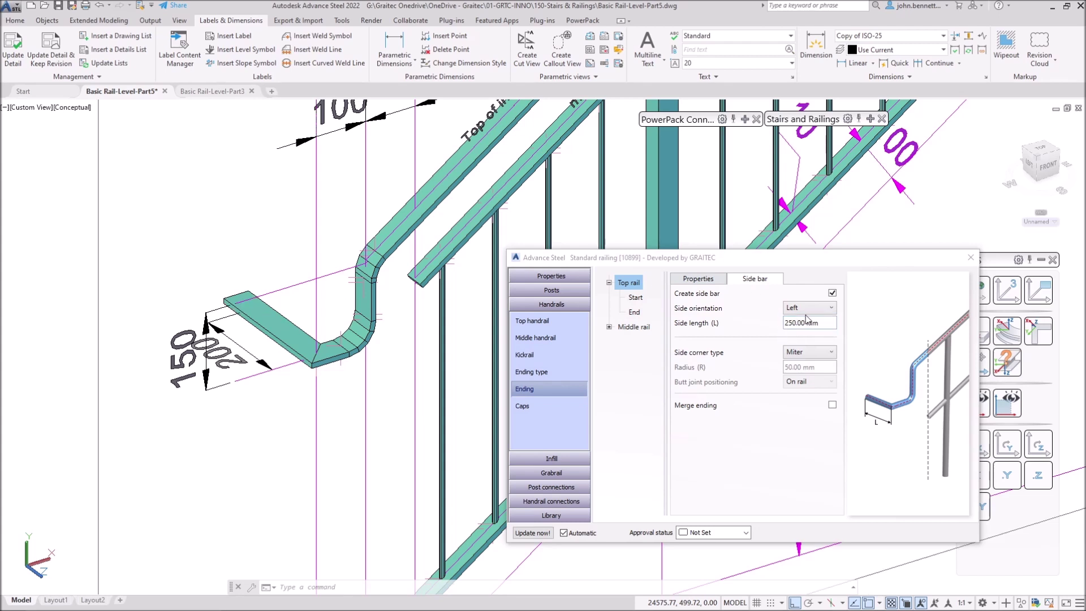
pyautogui.click(809, 307)
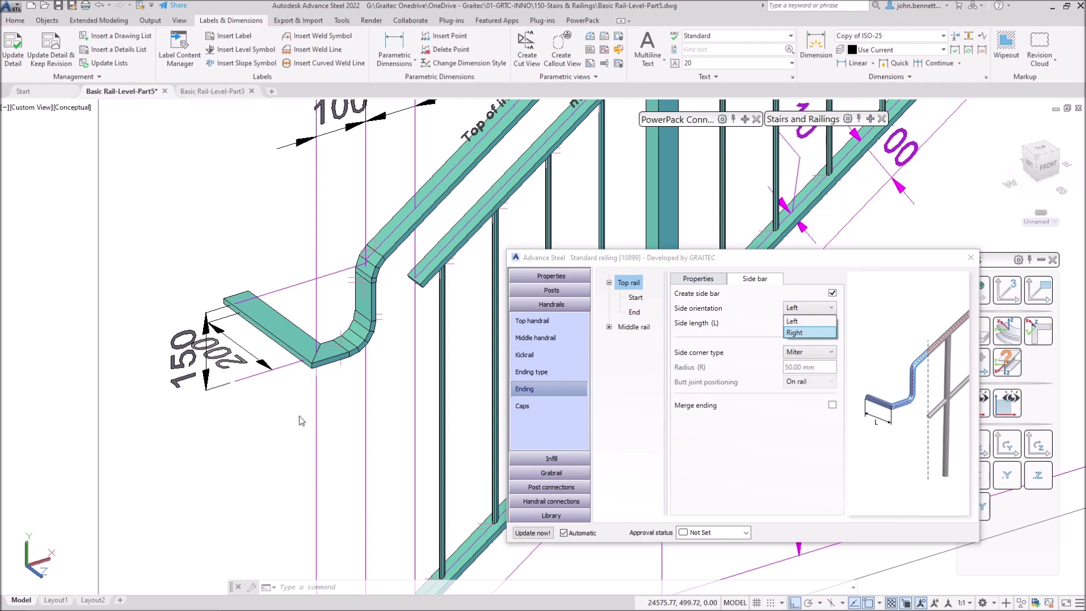
pyautogui.press('Return')
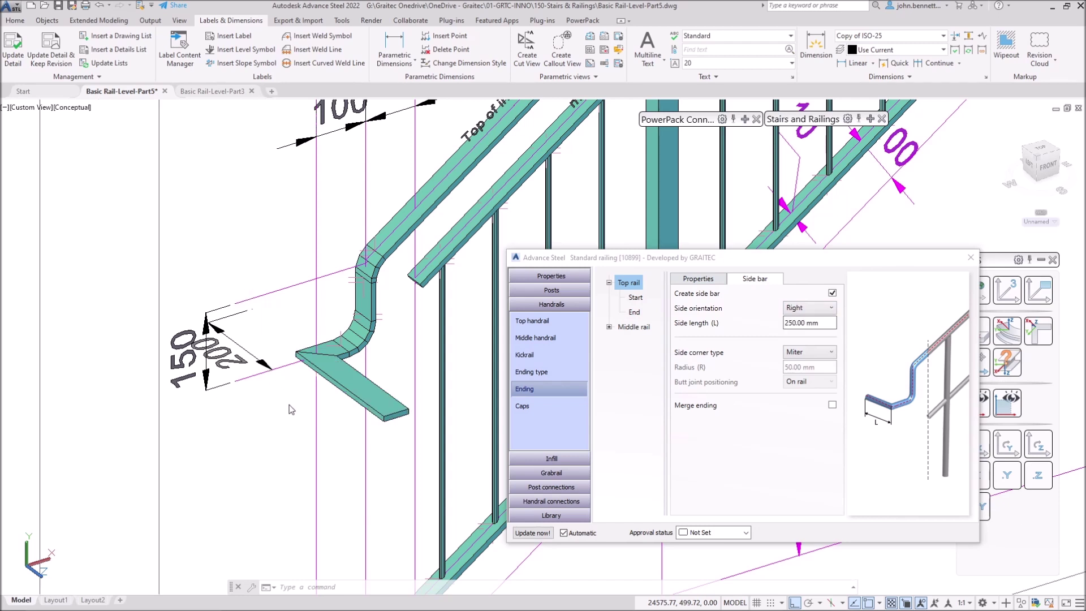
pyautogui.click(817, 314)
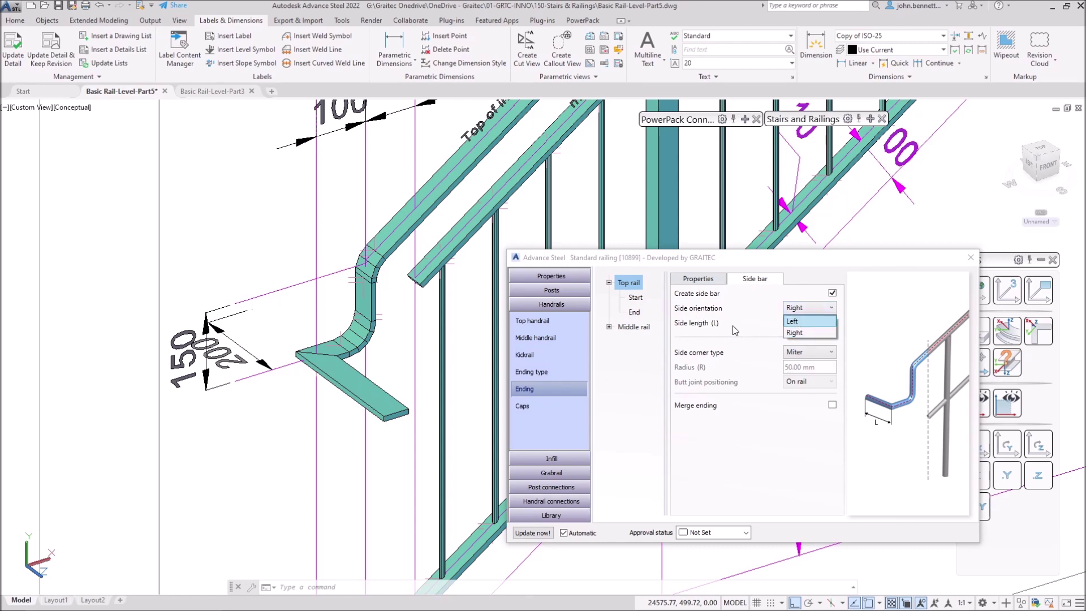
pyautogui.press('Return')
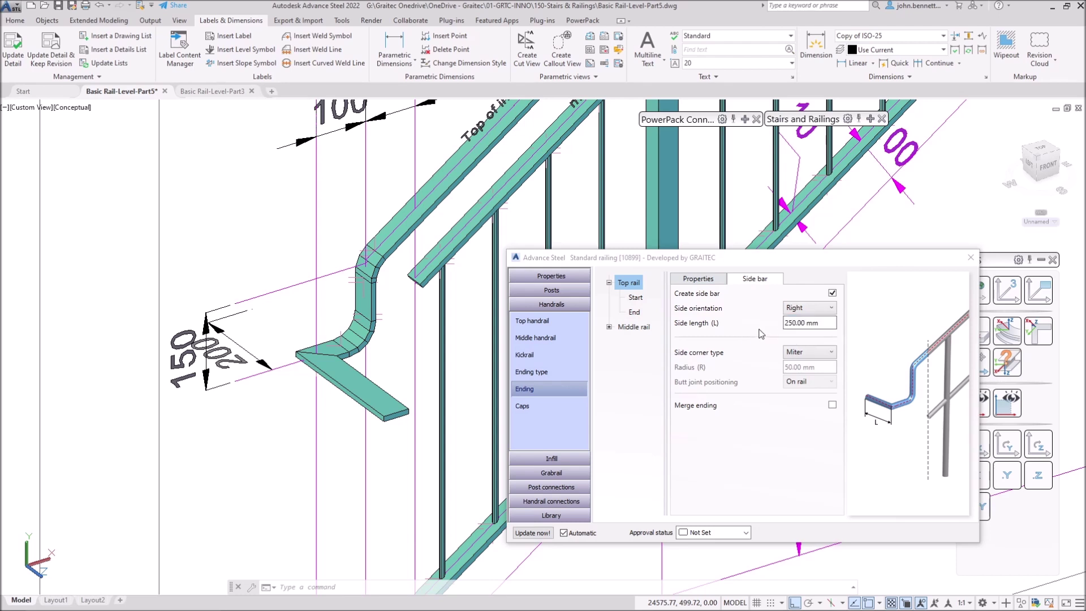
pyautogui.press('Tab')
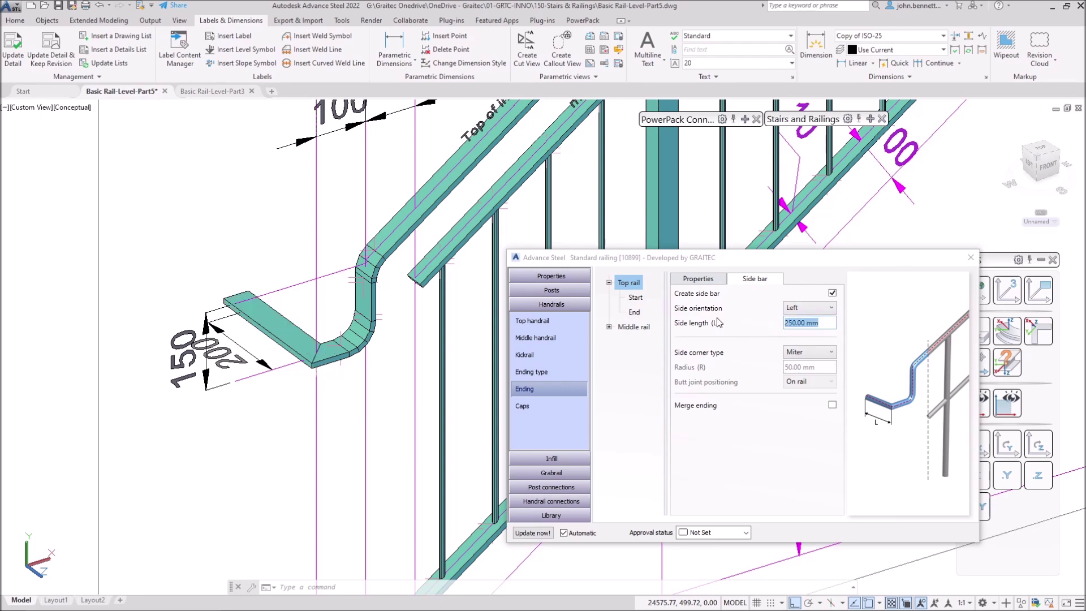
pyautogui.write('200')
pyautogui.press('Return')
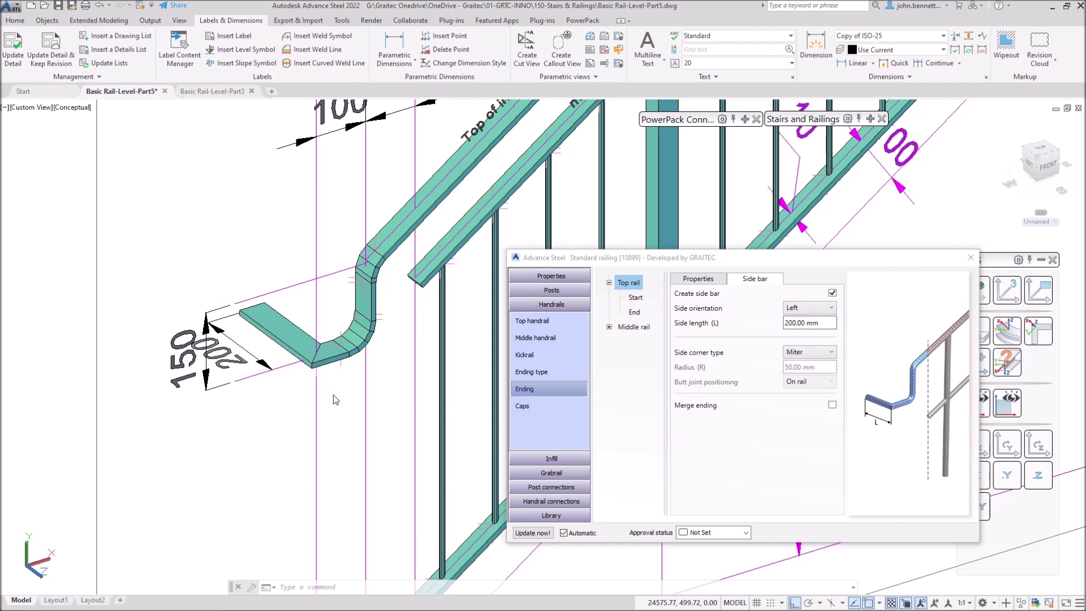
# - Pick the rail's end piece and leave the side bar corner as a butt joint
pyautogui.click(307, 372)
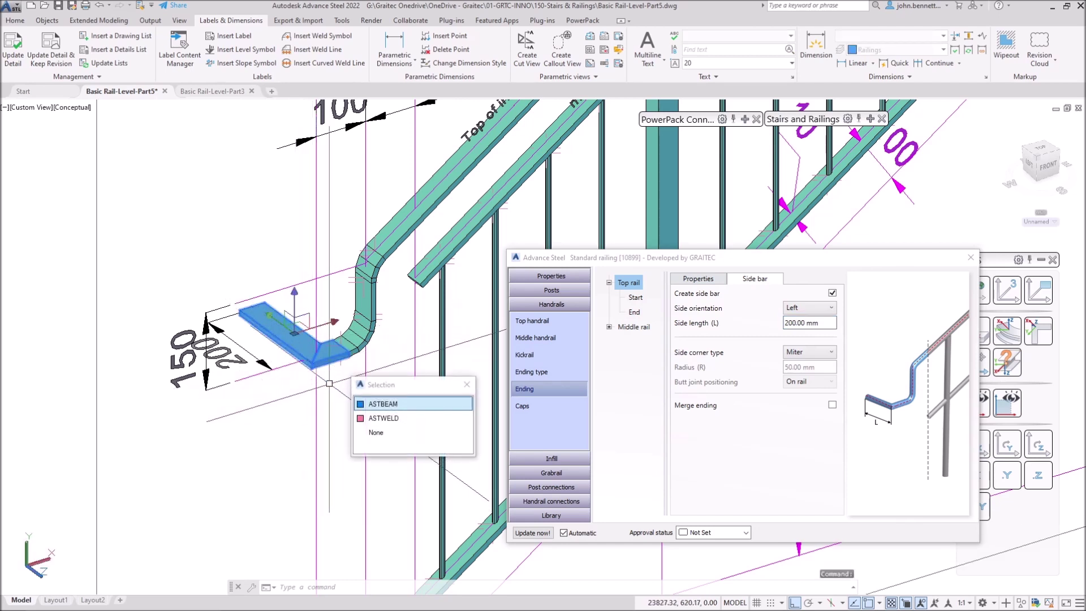
pyautogui.click(429, 403)
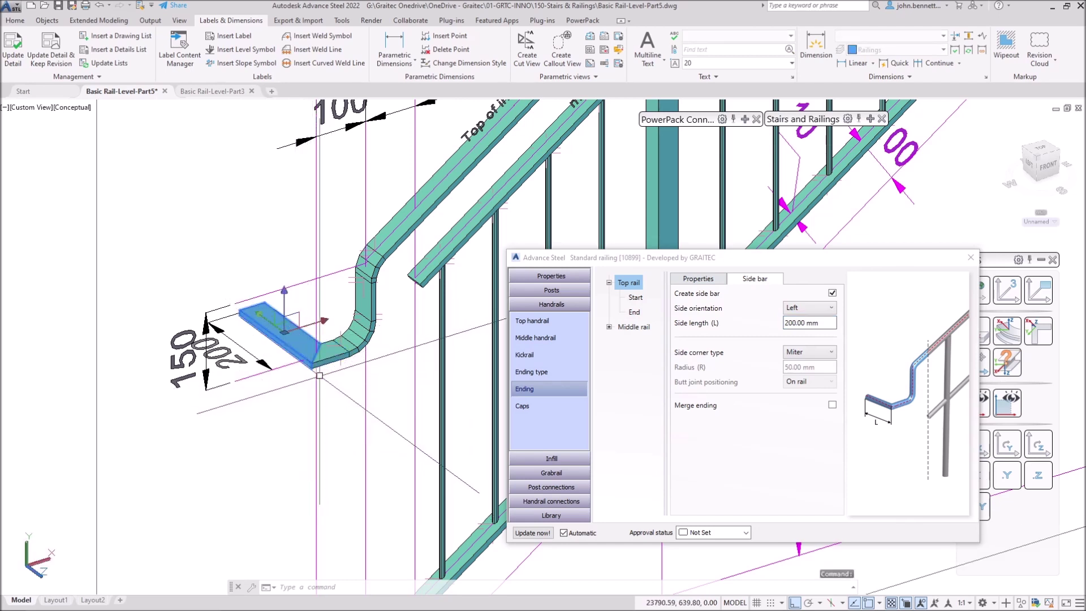
pyautogui.click(809, 352)
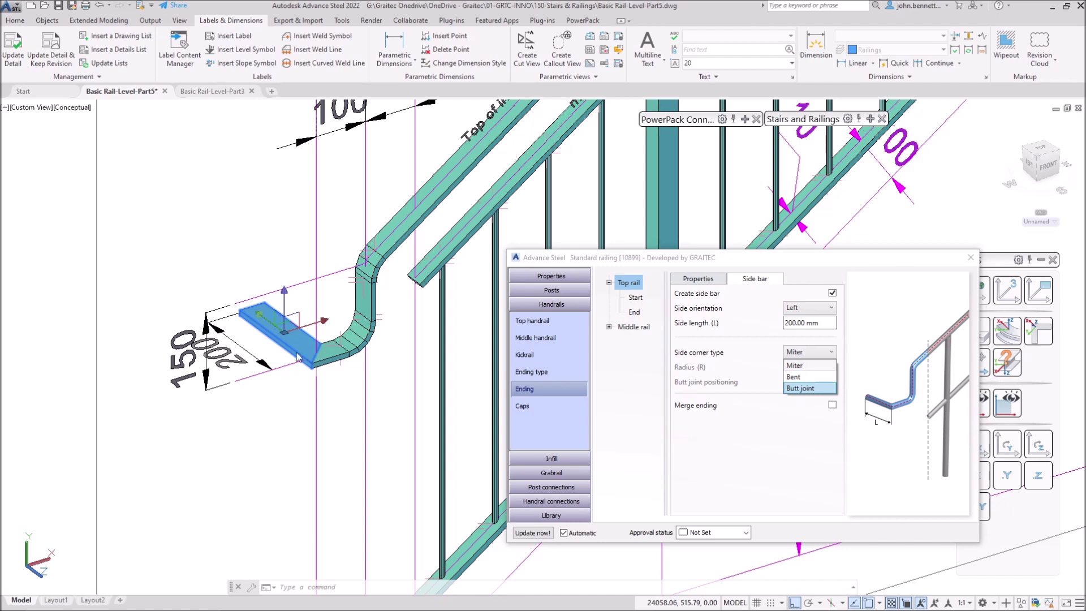
pyautogui.press('Escape')
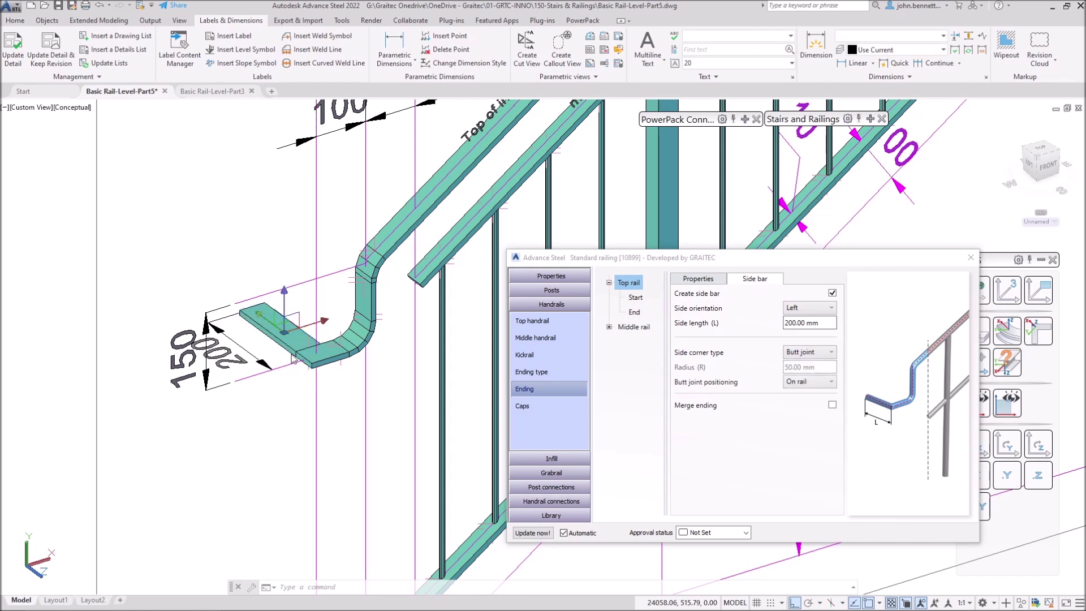
pyautogui.click(319, 354)
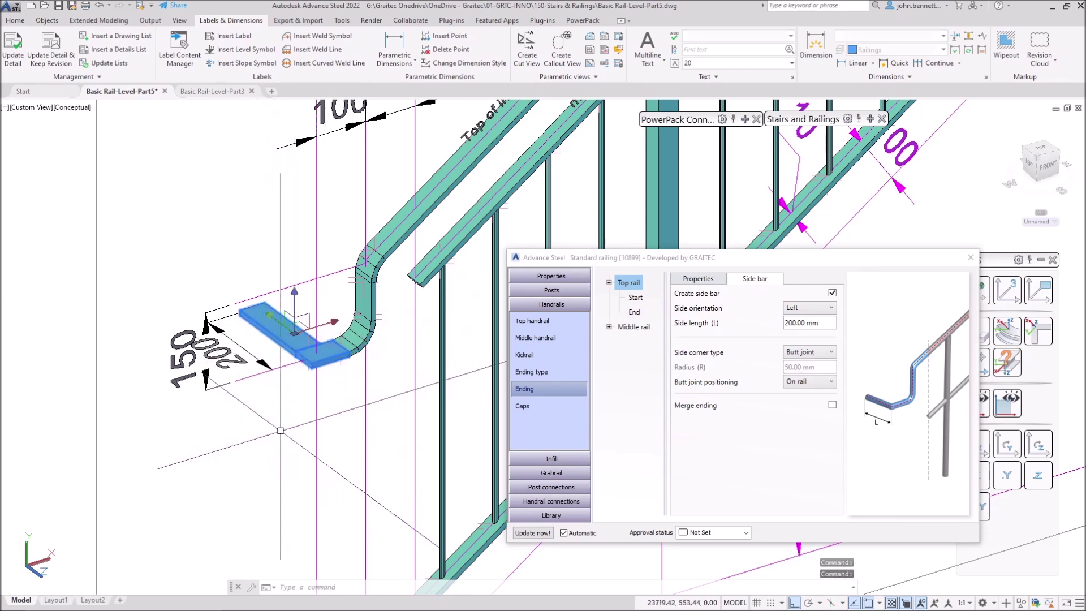
pyautogui.press('Escape')
# - Compare On leg and On rail butt joint positioning, settling on On rail
pyautogui.click(792, 383)
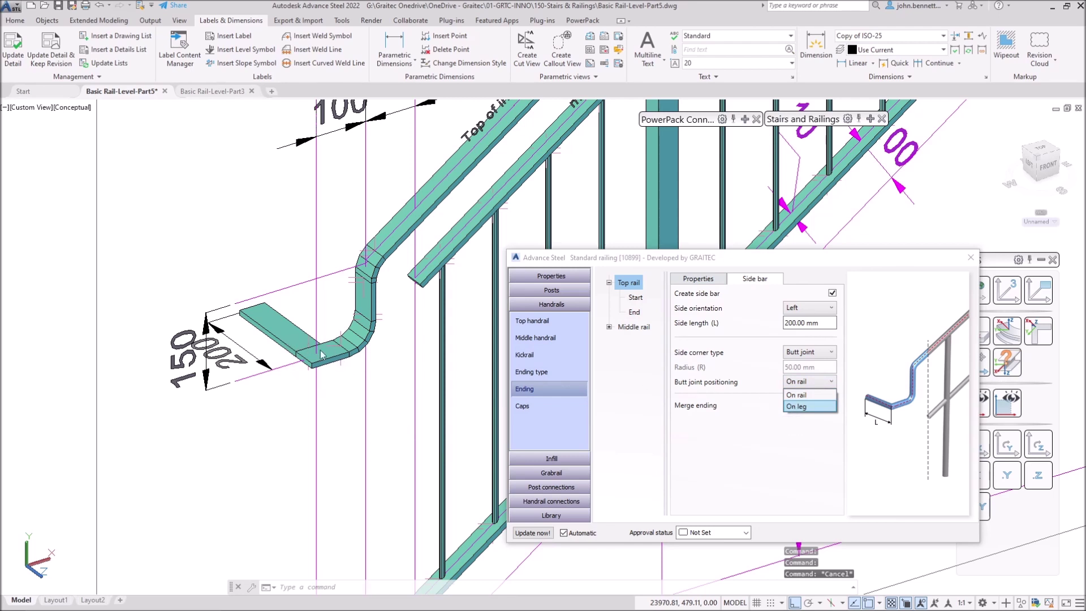
pyautogui.click(344, 370)
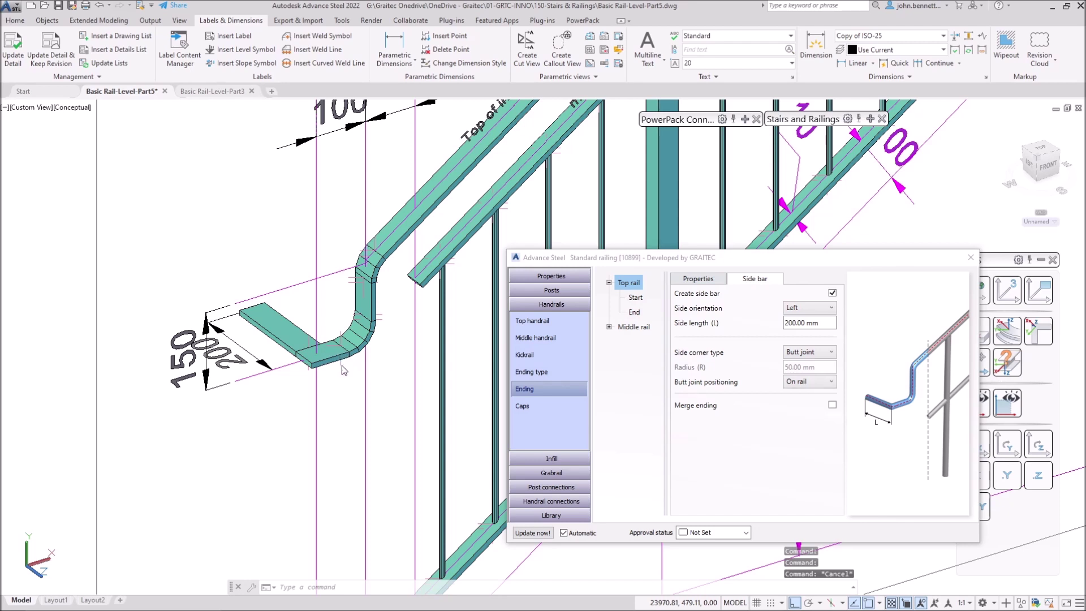
pyautogui.click(307, 347)
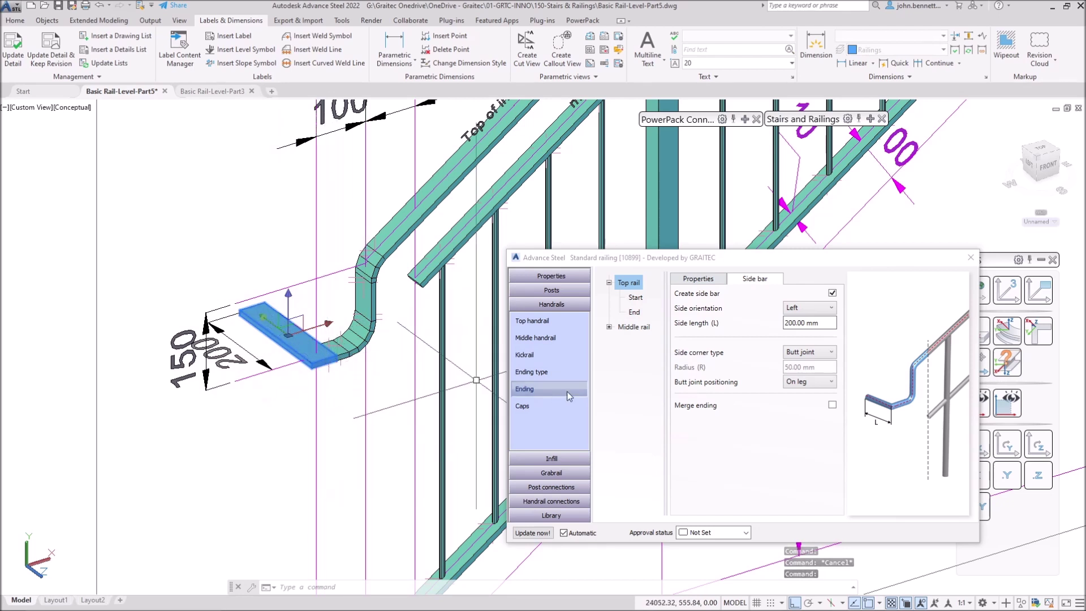
pyautogui.click(800, 382)
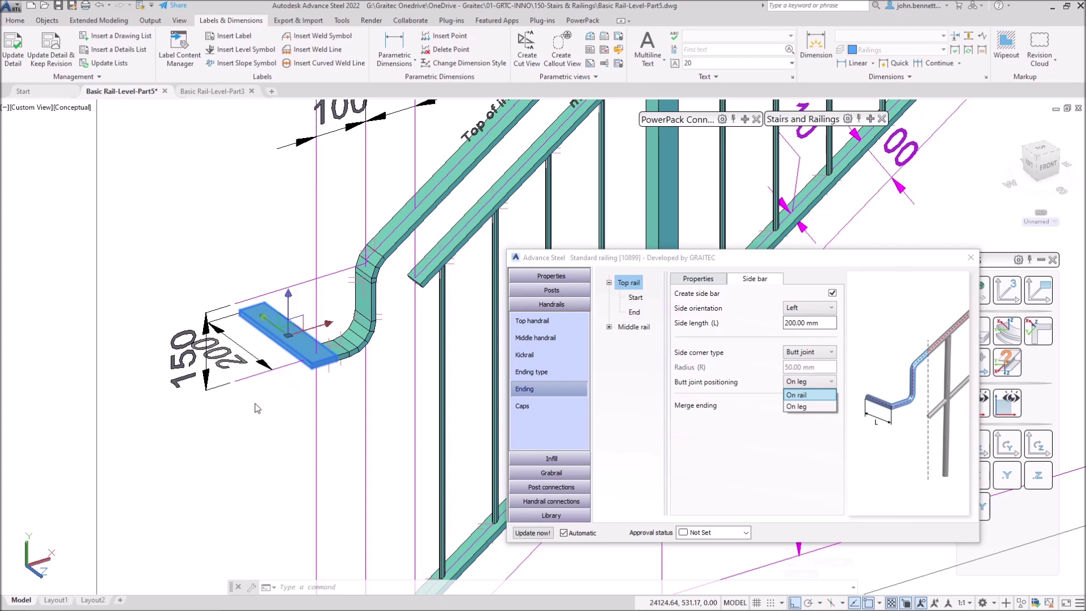
pyautogui.click(788, 444)
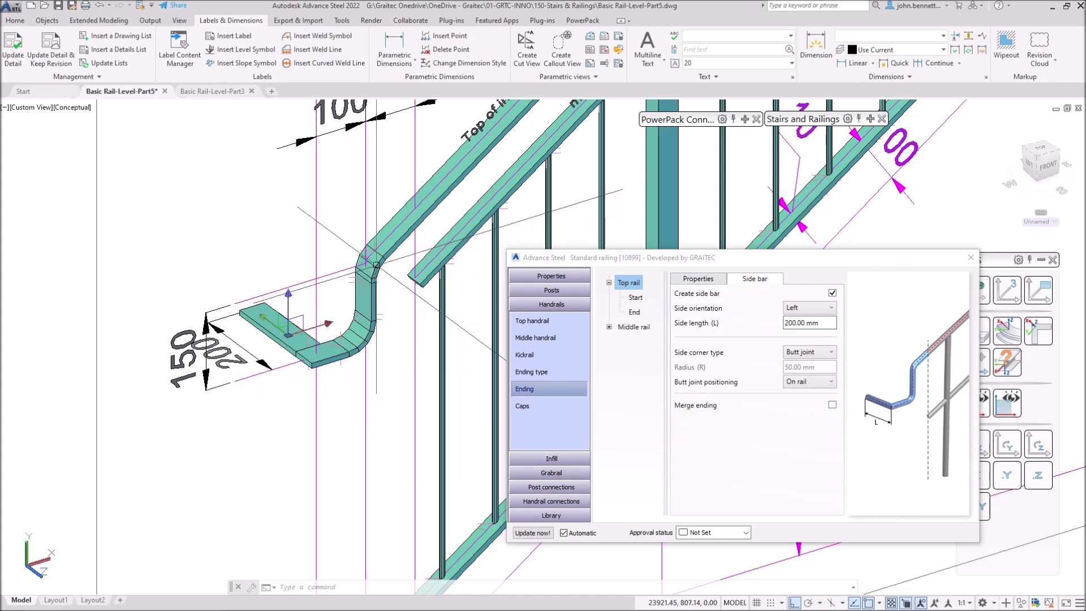
pyautogui.click(377, 264)
# - Select the rail to confirm the rail and swan-neck now pick as one bent piece
pyautogui.click(357, 323)
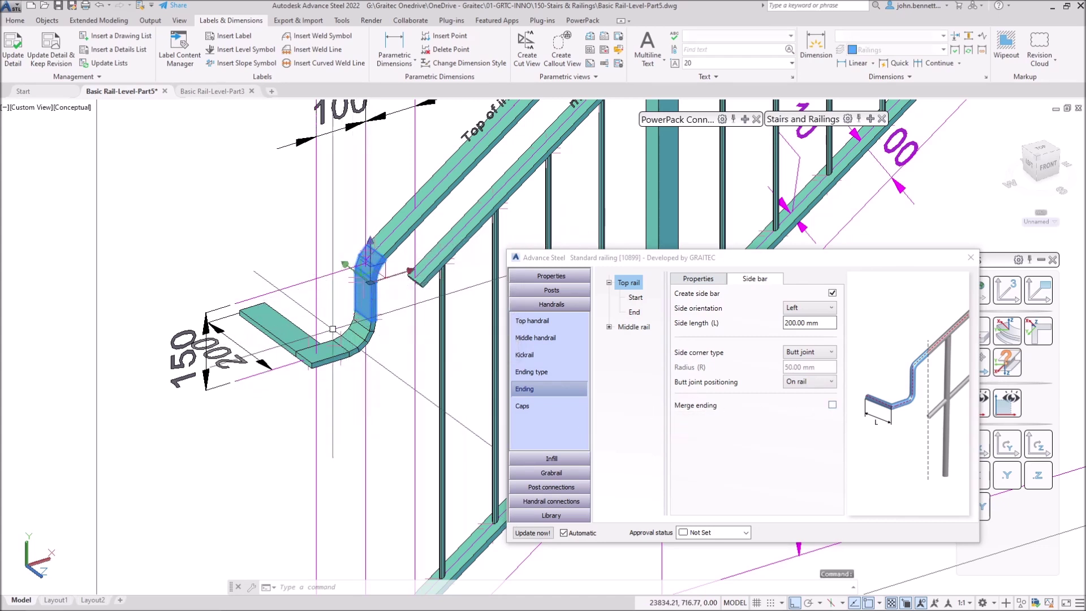
pyautogui.click(382, 278)
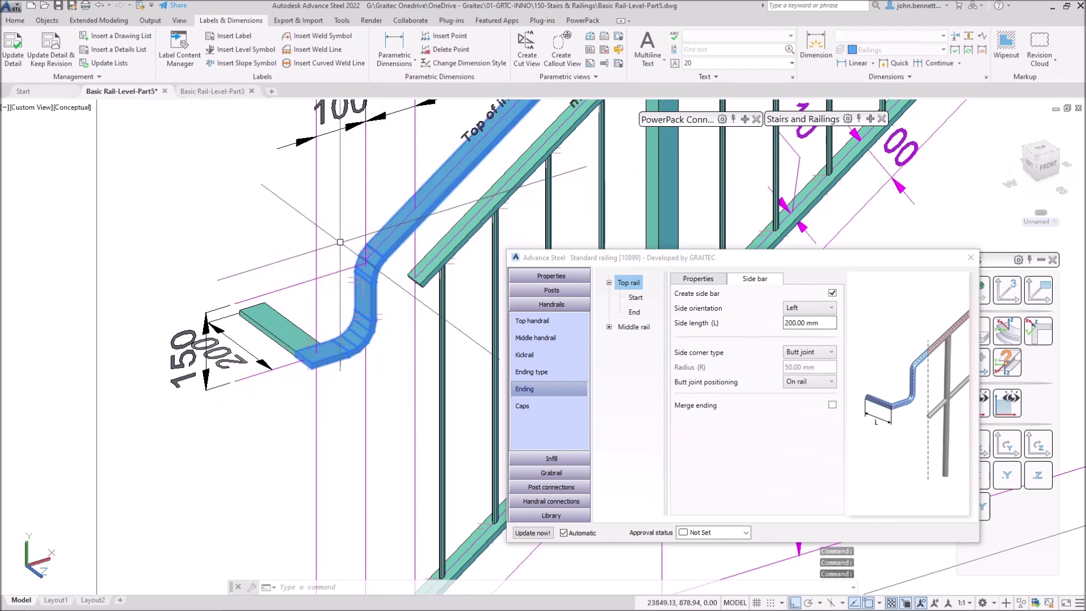
pyautogui.press('Escape')
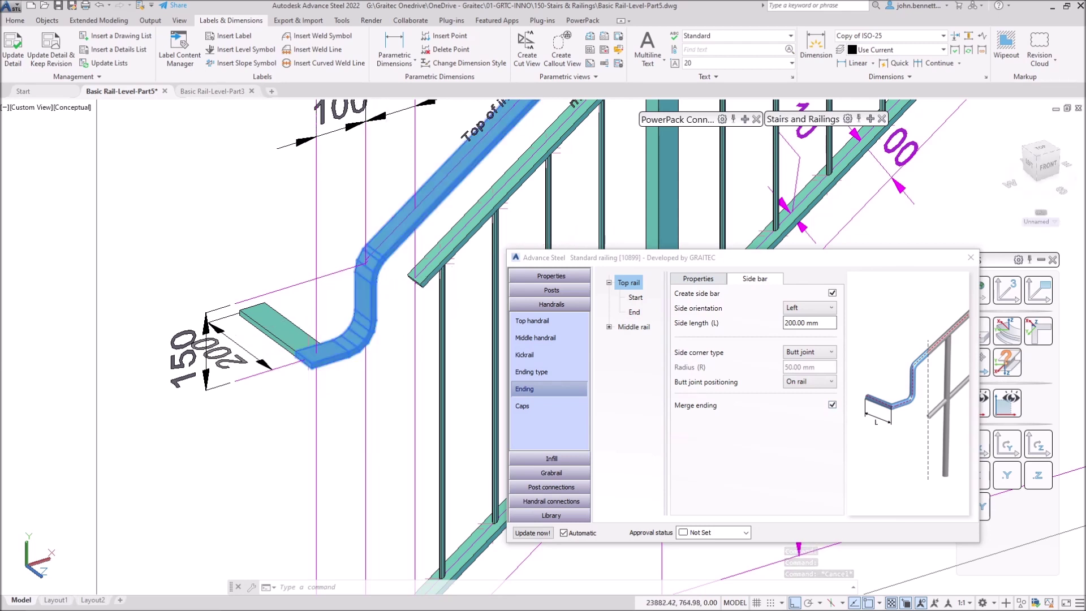
pyautogui.click(334, 342)
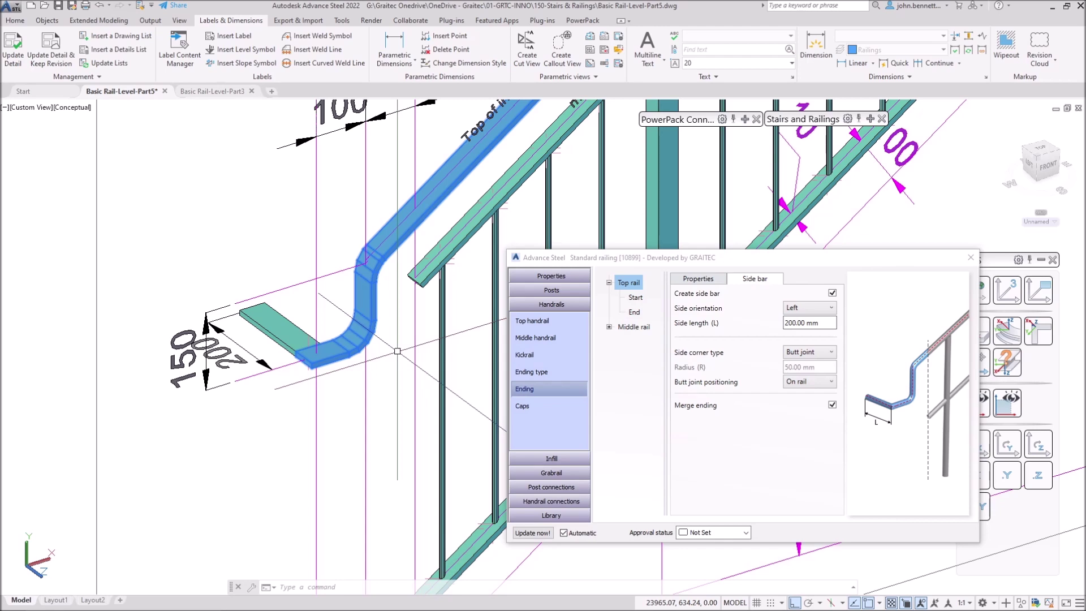
# - Zoom in on the top rail's upper end and clear the top rail selection
pyautogui.scroll(-6, 398, 351)
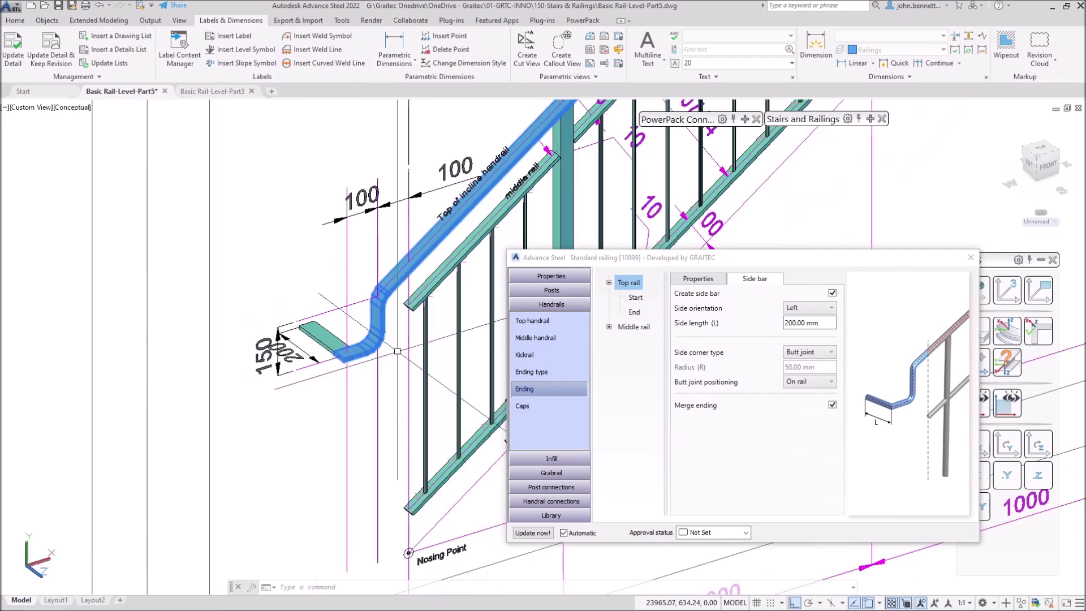
pyautogui.moveTo(368, 500); pyautogui.dragTo(220, 510, button='middle')
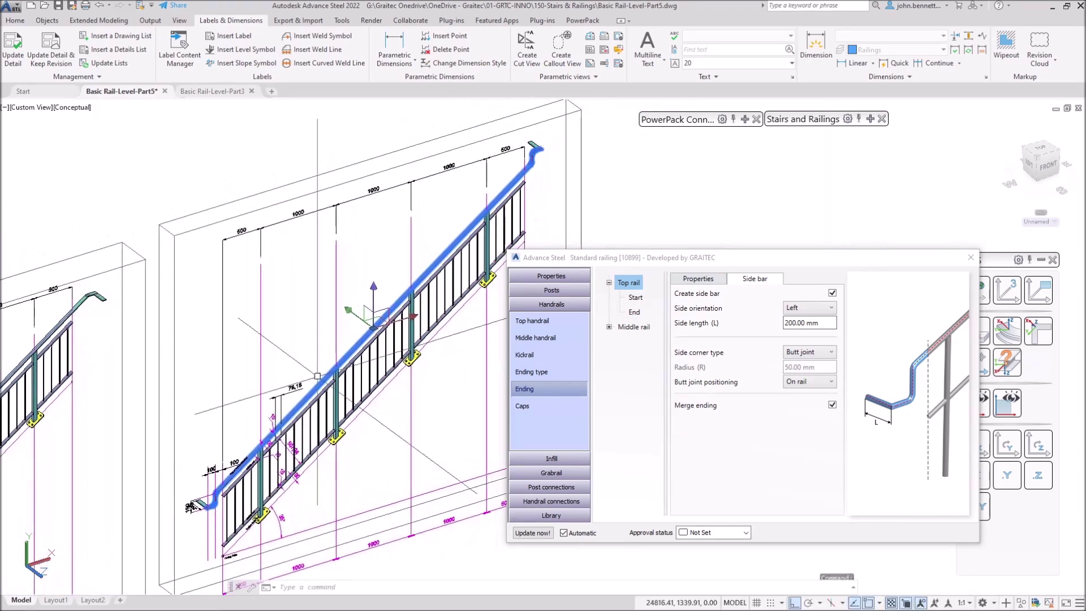
pyautogui.moveTo(376, 326); pyautogui.dragTo(335, 351, button='middle')
pyautogui.press('Escape')
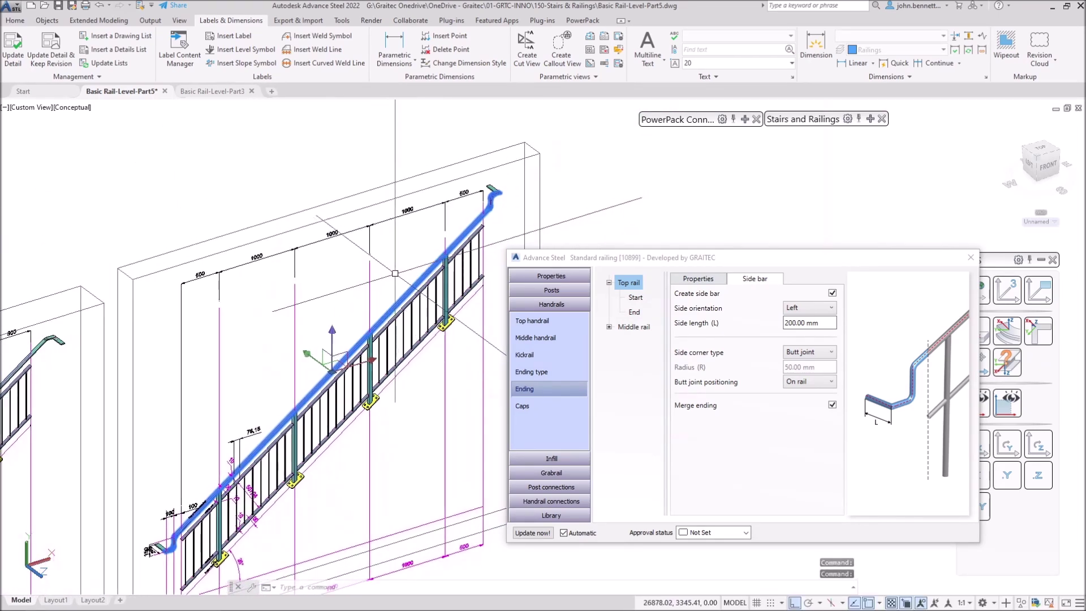
pyautogui.scroll(5, 487, 206)
pyautogui.scroll(3, 487, 206)
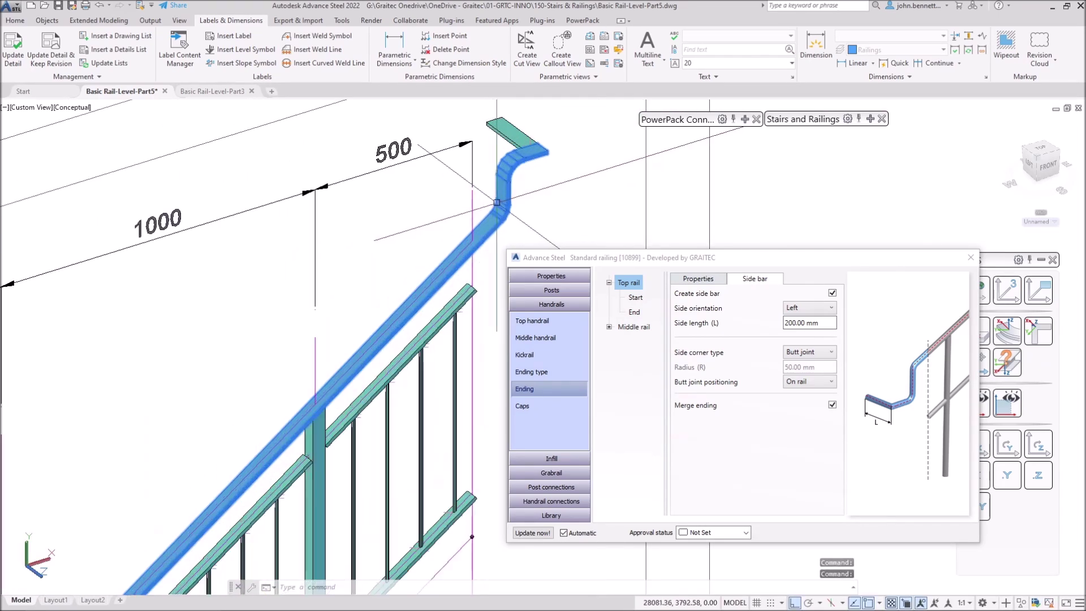
pyautogui.moveTo(485, 210); pyautogui.dragTo(436, 271, button='middle')
pyautogui.press('Escape')
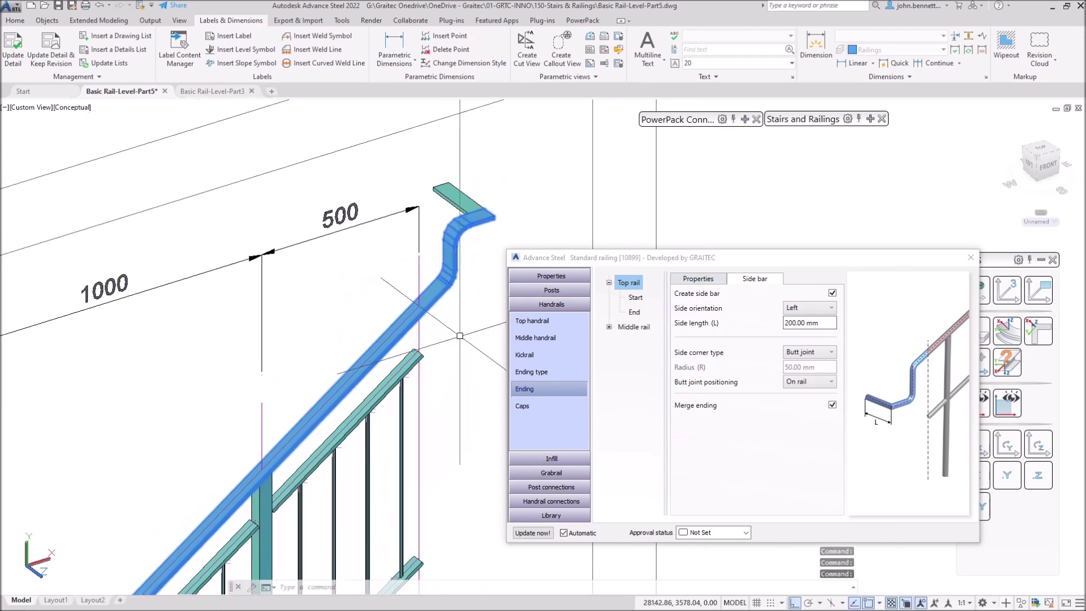
pyautogui.press('Escape')
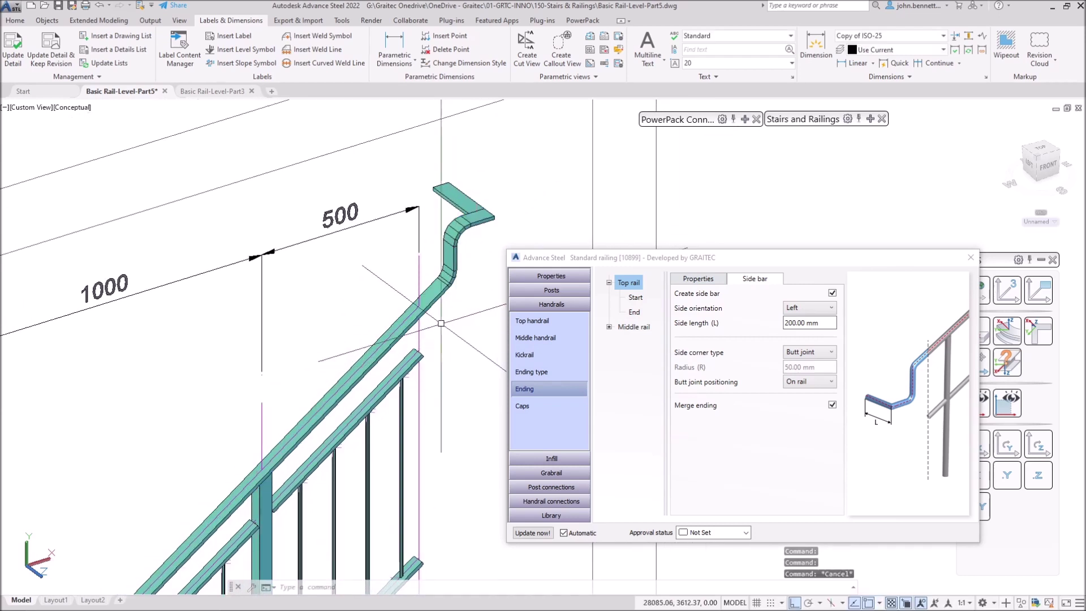
# - Set the top rail End's side bar orientation to Right, keeping it 200 mm long
pyautogui.click(633, 313)
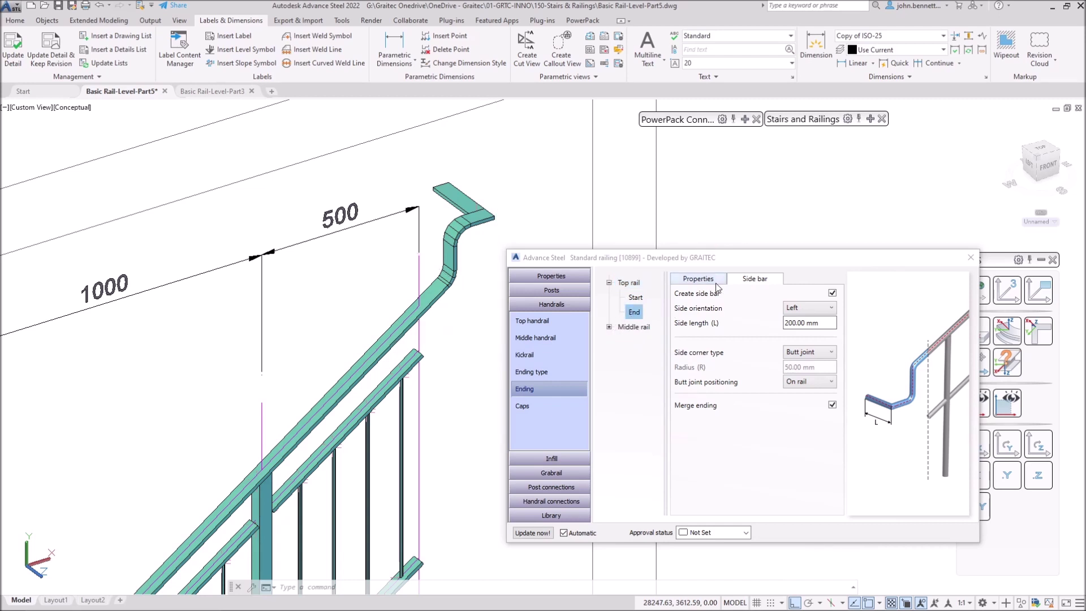
pyautogui.click(794, 307)
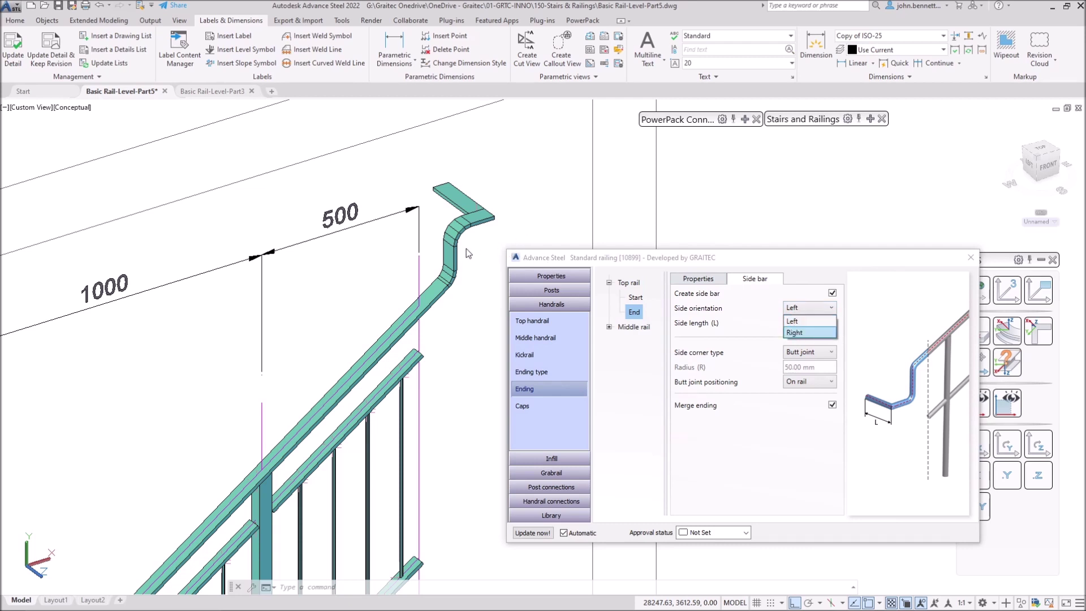
pyautogui.press('Return')
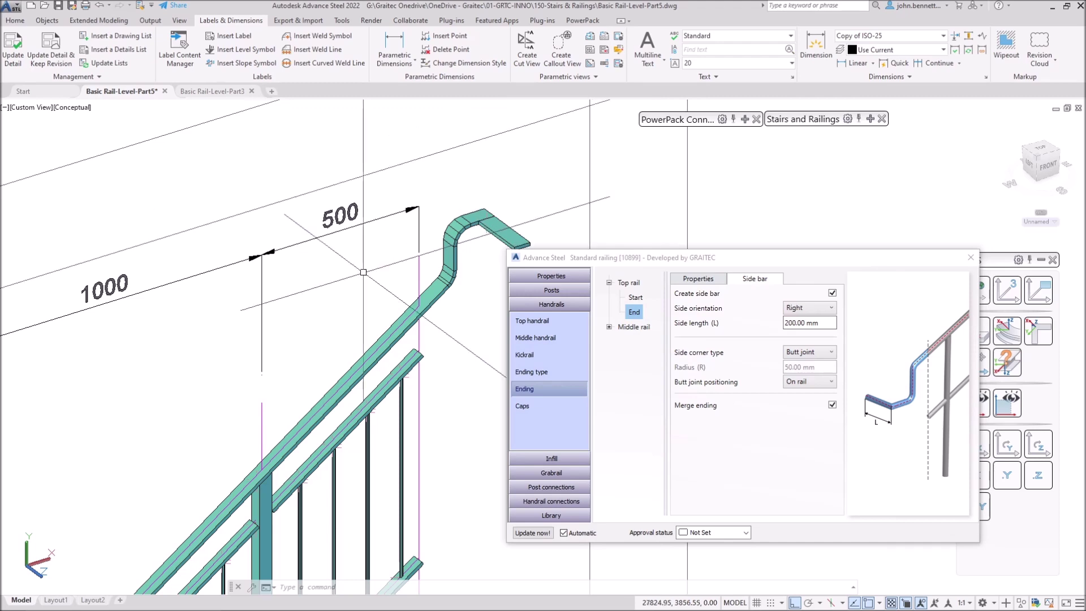
pyautogui.scroll(-5, 363, 272)
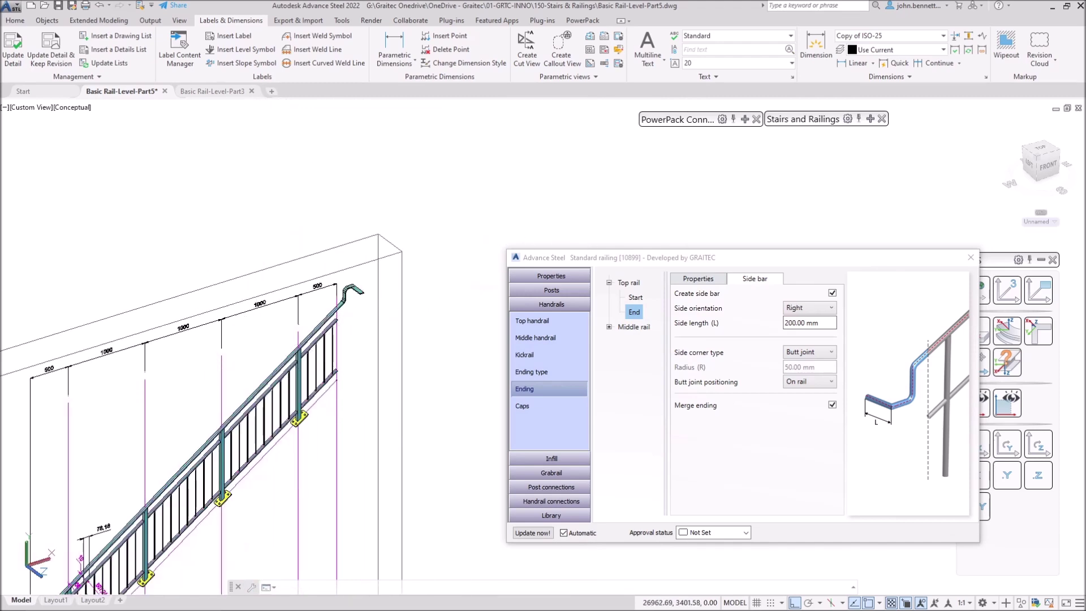
pyautogui.moveTo(362, 271); pyautogui.dragTo(530, 138, button='middle')
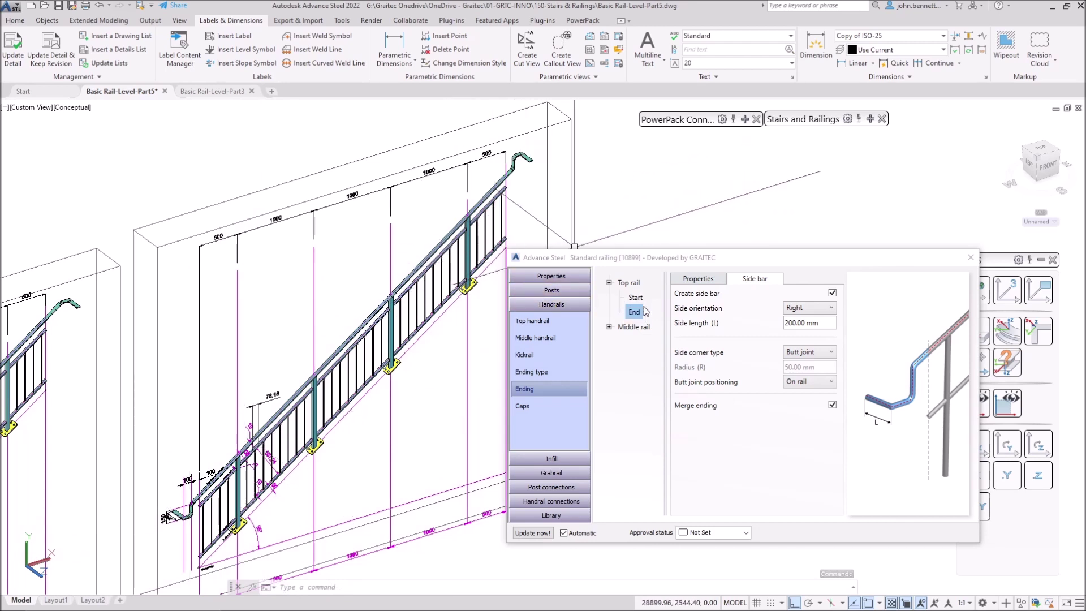
# - Show the Top rail's ending settings (100 mm length and leg, 150 mm height) beside the bent lower end
pyautogui.click(705, 281)
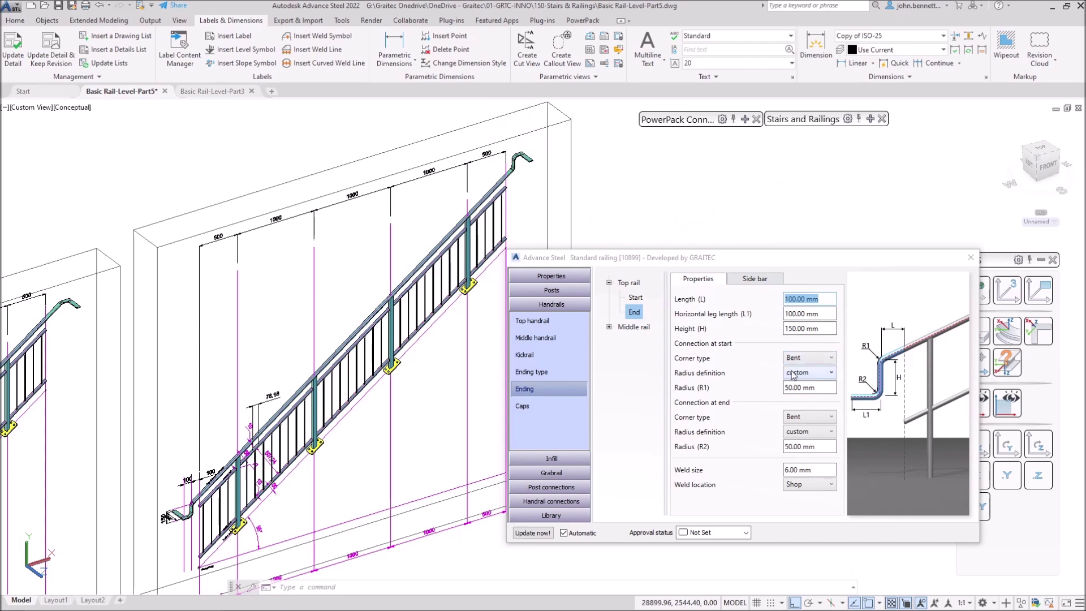
pyautogui.click(627, 283)
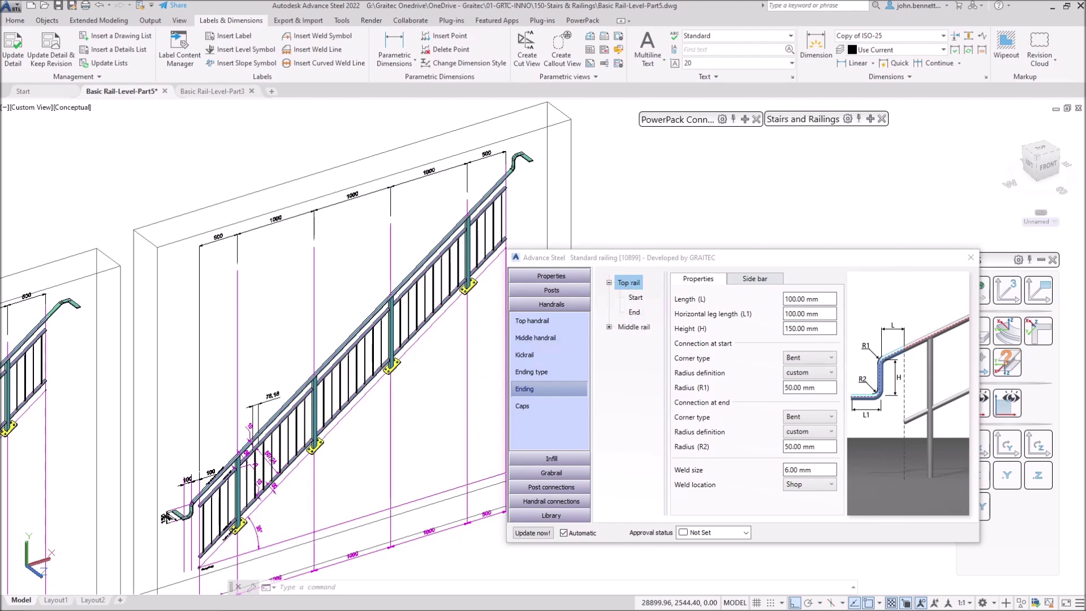
pyautogui.scroll(5, 199, 445)
pyautogui.moveTo(199, 444); pyautogui.dragTo(388, 176, button='middle')
pyautogui.scroll(3, 489, 299)
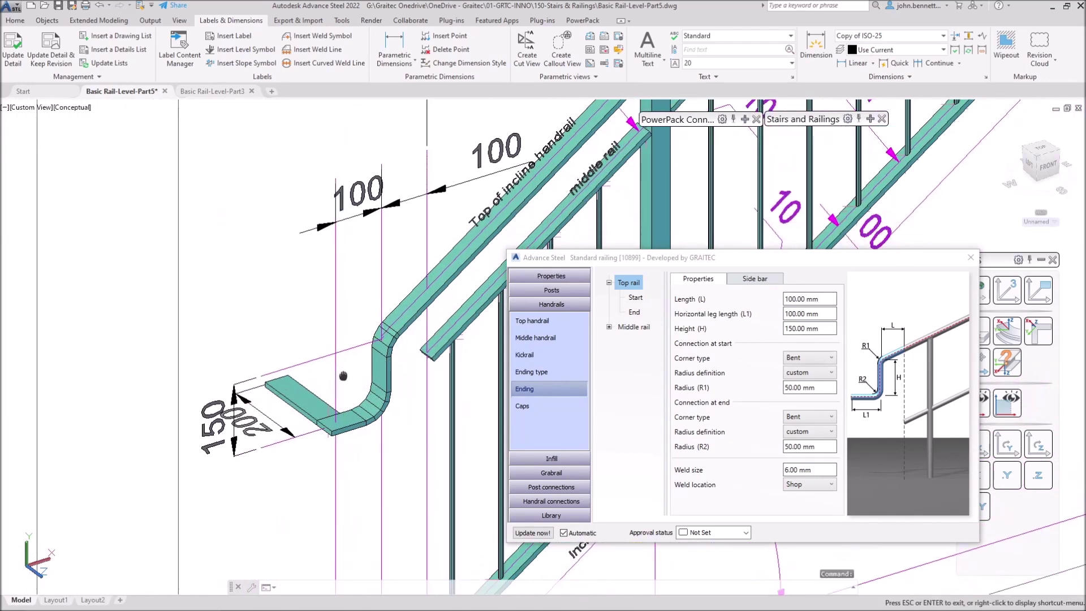
pyautogui.moveTo(593, 260); pyautogui.dragTo(533, 292)
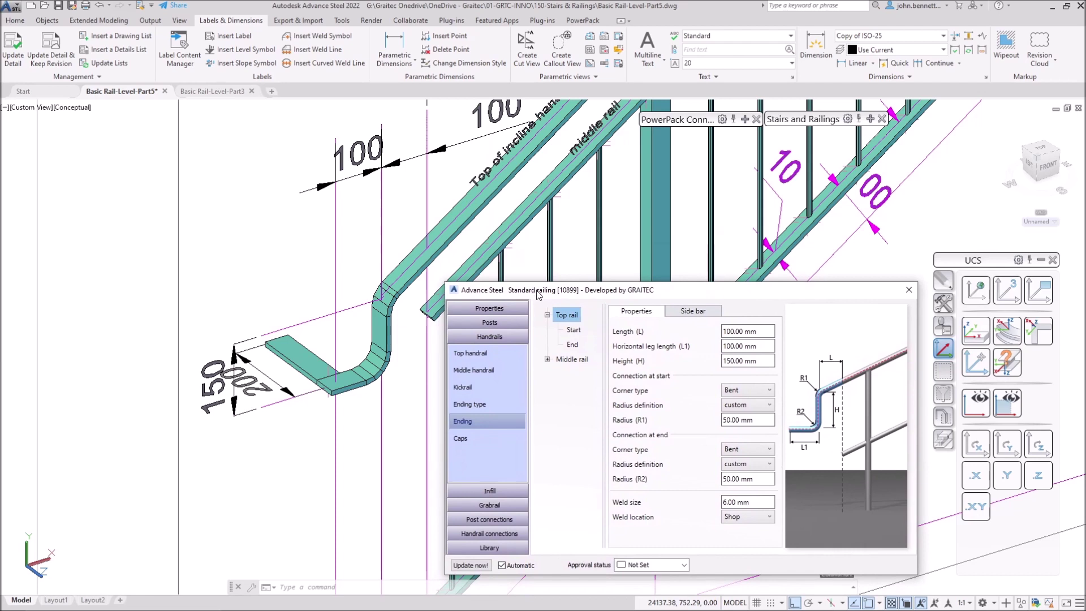